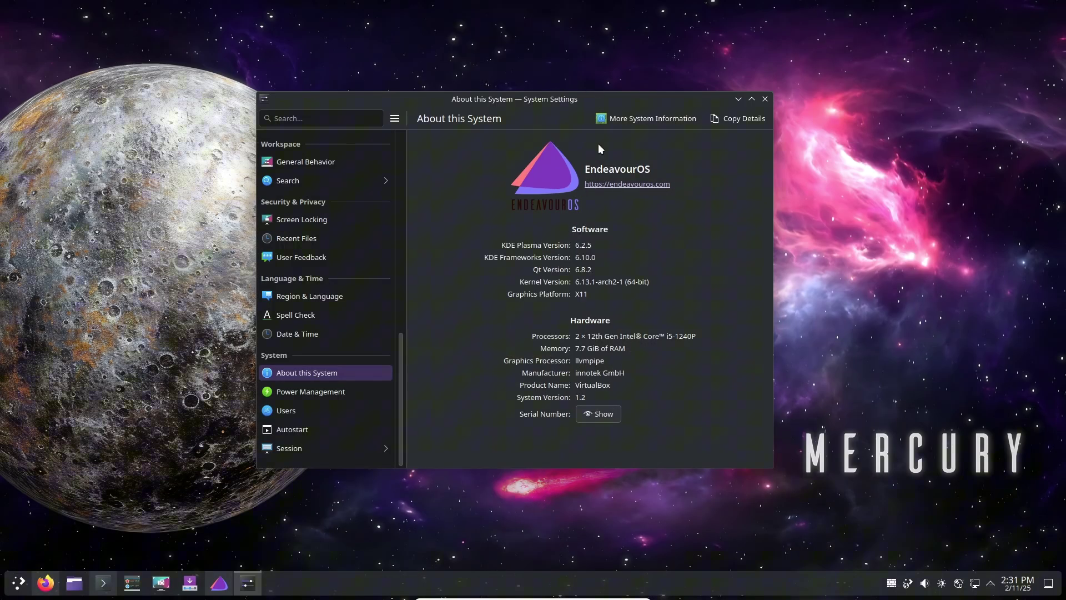
- Close the system information window, maximize Konsole and highlight the neofetch summary
{"action": "left_click", "coordinate": [763, 99]}
{"action": "left_click", "coordinate": [103, 582]}
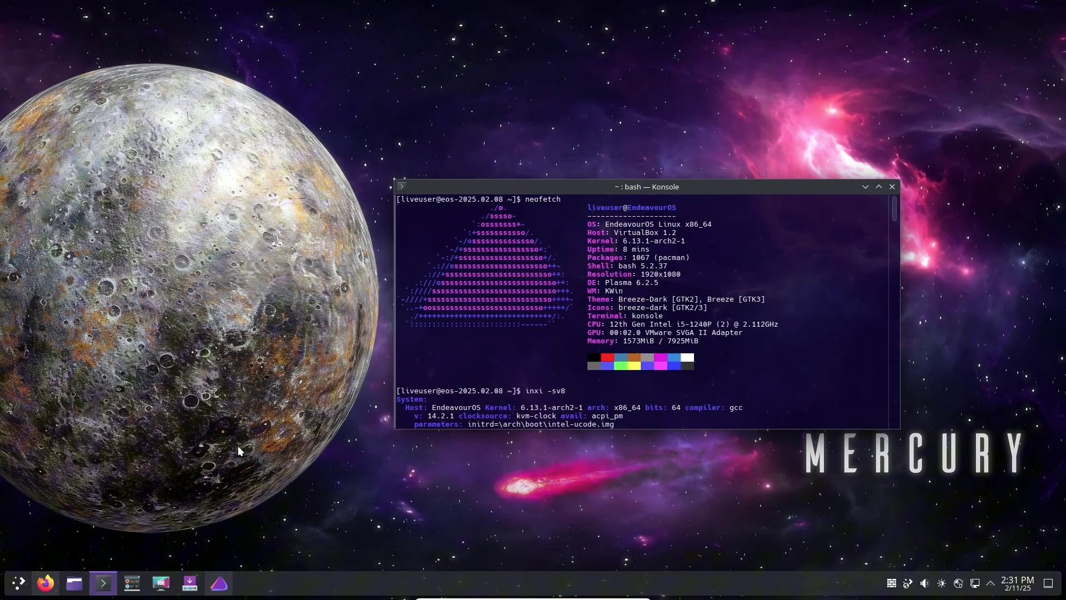
{"action": "left_click", "coordinate": [879, 187]}
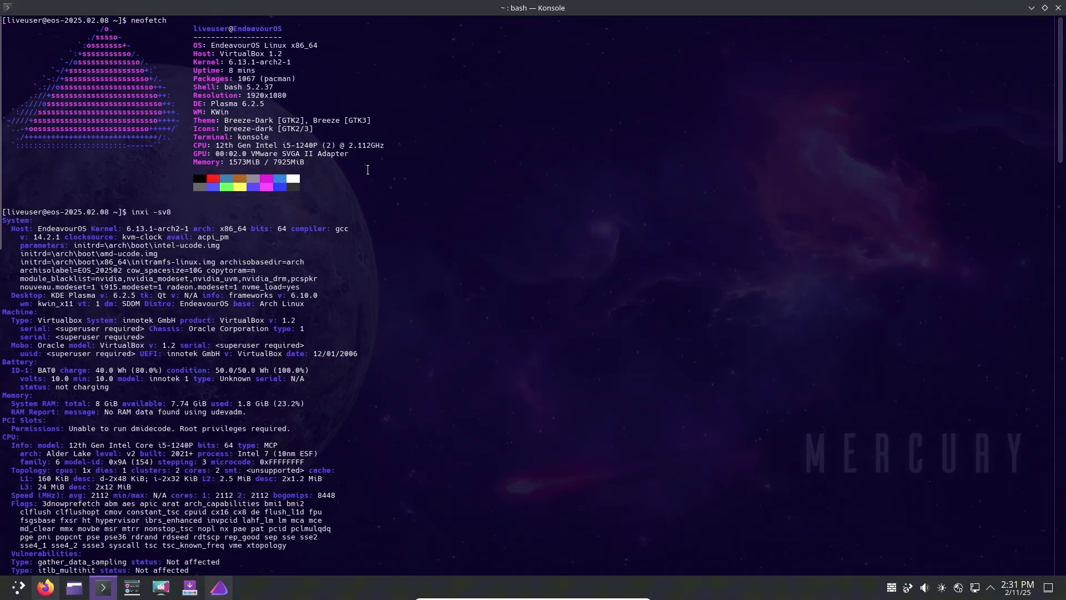
{"action": "left_click_drag", "start_coordinate": [367, 170], "coordinate": [201, 45]}
{"action": "left_click", "coordinate": [24, 224]}
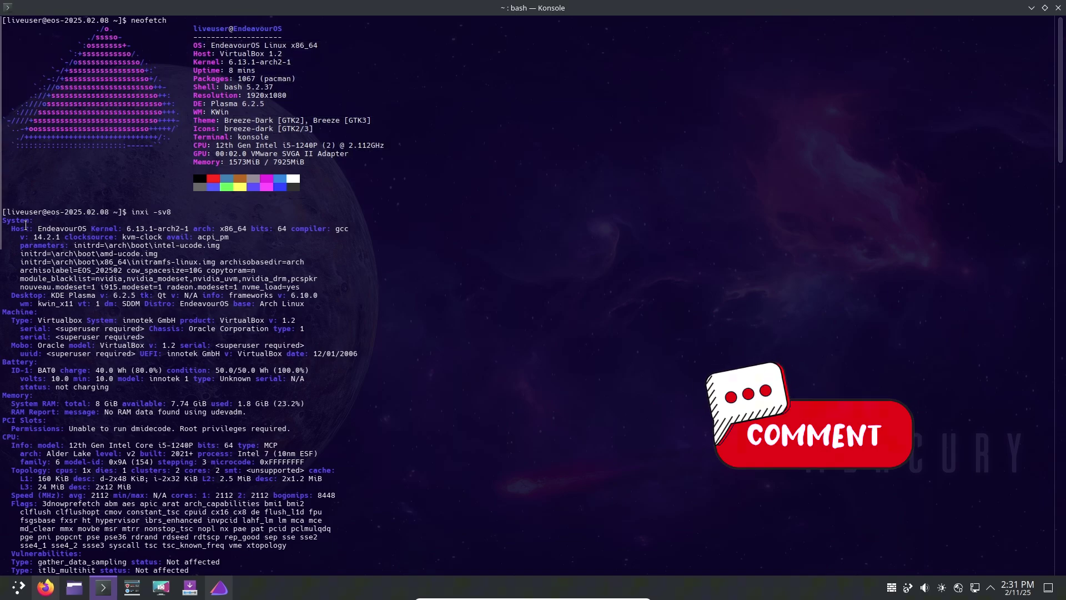
- Scroll the inxi report, highlighting the permissions, CPU, graphics and network sections
{"action": "left_click_drag", "start_coordinate": [81, 243], "coordinate": [37, 312]}
{"action": "scroll", "coordinate": [331, 300], "scroll_direction": "down", "scroll_amount": 4}
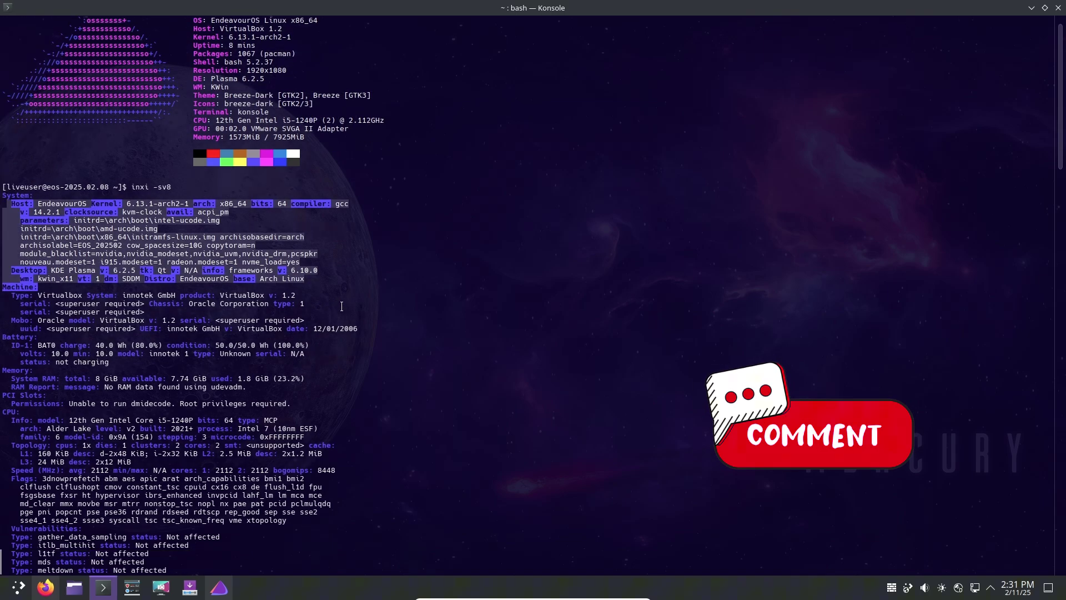
{"action": "scroll", "coordinate": [331, 299], "scroll_direction": "down", "scroll_amount": 2}
{"action": "left_click_drag", "start_coordinate": [7, 276], "coordinate": [222, 412]}
{"action": "scroll", "coordinate": [379, 345], "scroll_direction": "down", "scroll_amount": 6}
{"action": "scroll", "coordinate": [378, 344], "scroll_direction": "down", "scroll_amount": 10}
{"action": "left_click_drag", "start_coordinate": [3, 144], "coordinate": [444, 512]}
{"action": "scroll", "coordinate": [410, 359], "scroll_direction": "down", "scroll_amount": 5}
{"action": "scroll", "coordinate": [409, 359], "scroll_direction": "down", "scroll_amount": 12}
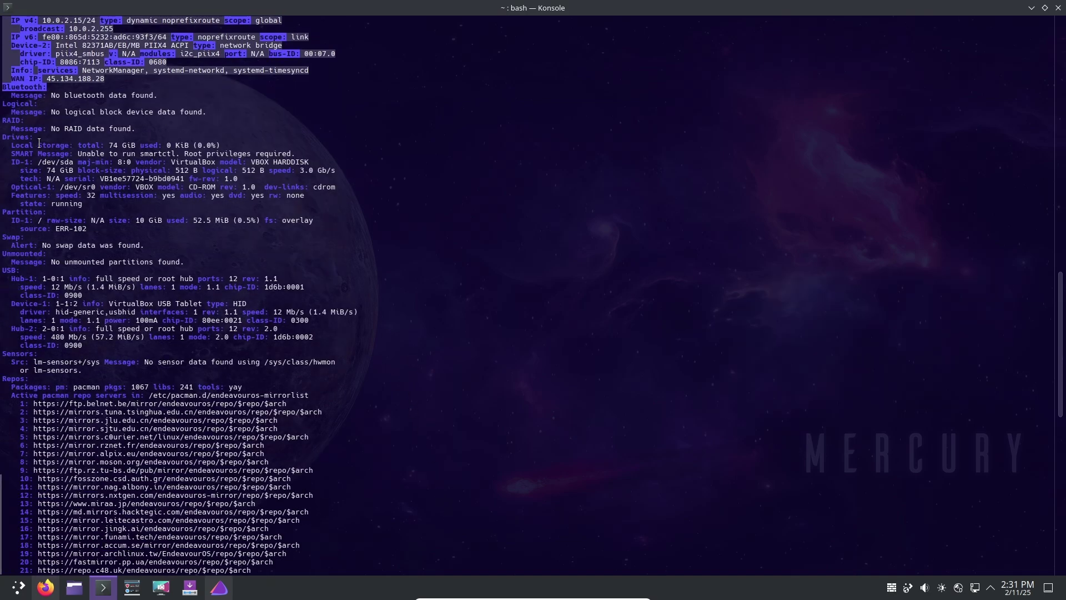
- Highlight the drive and process details, then run cat /etc/issue
{"action": "left_click_drag", "start_coordinate": [39, 144], "coordinate": [83, 228]}
{"action": "scroll", "coordinate": [323, 235], "scroll_direction": "down", "scroll_amount": 11}
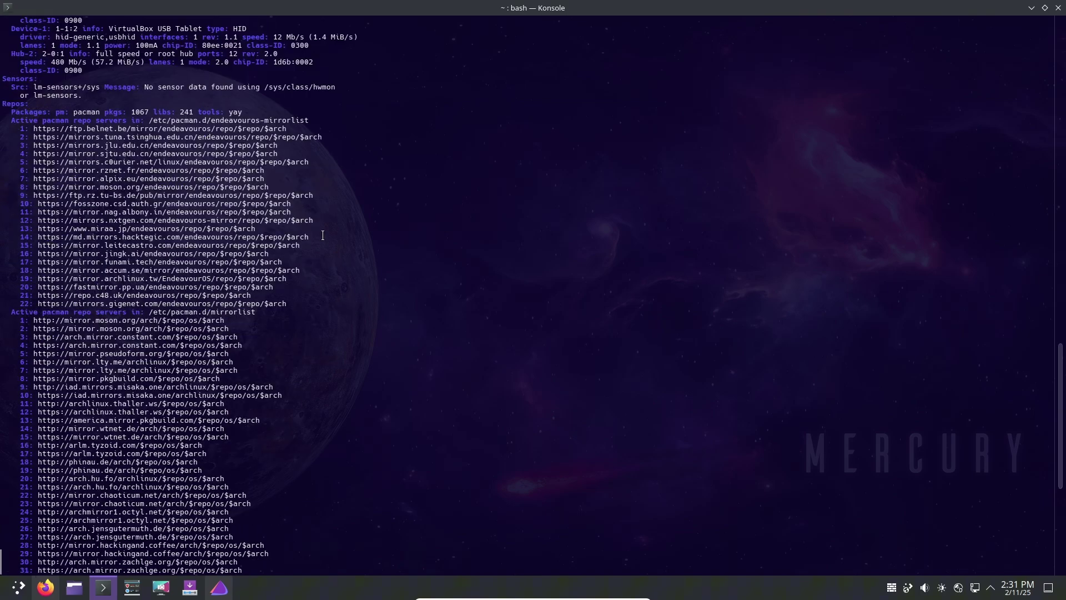
{"action": "scroll", "coordinate": [323, 236], "scroll_direction": "down", "scroll_amount": 13}
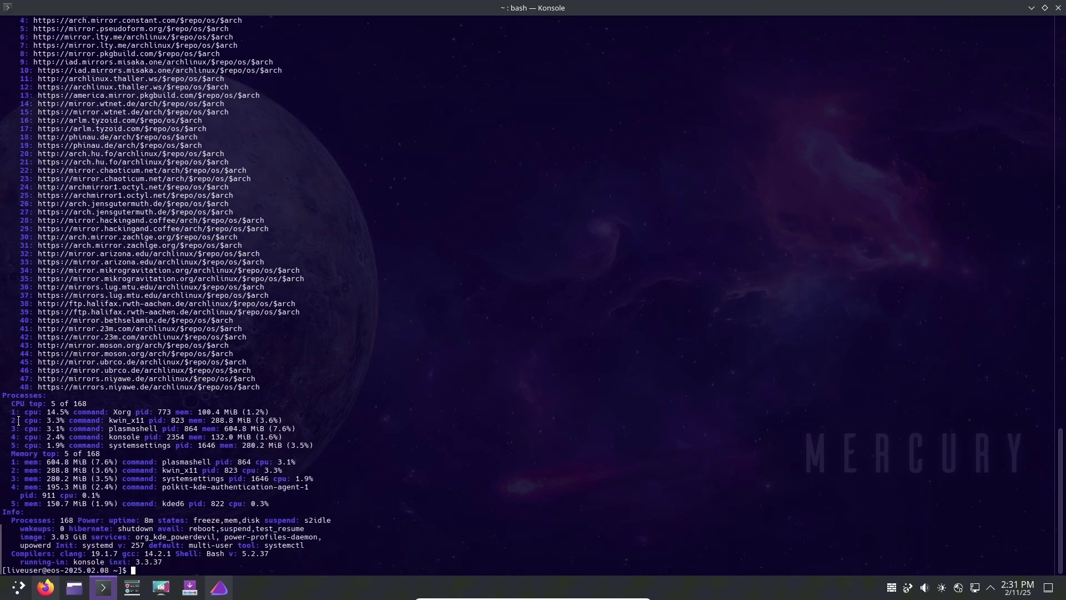
{"action": "left_click_drag", "start_coordinate": [55, 423], "coordinate": [323, 569]}
{"action": "left_click", "coordinate": [323, 569]}
{"action": "type", "text": "cat /etc/issue"}
{"action": "key", "text": "Return"}
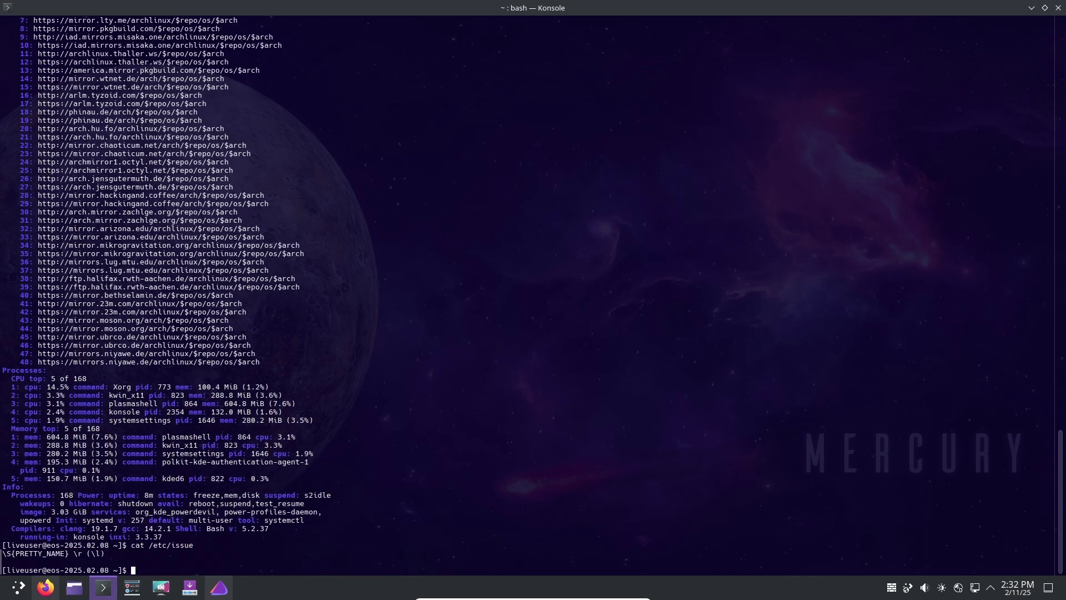
- End the terminal session and show the Mercury article maximized in Firefox at its package list
{"action": "key", "text": "Return"}
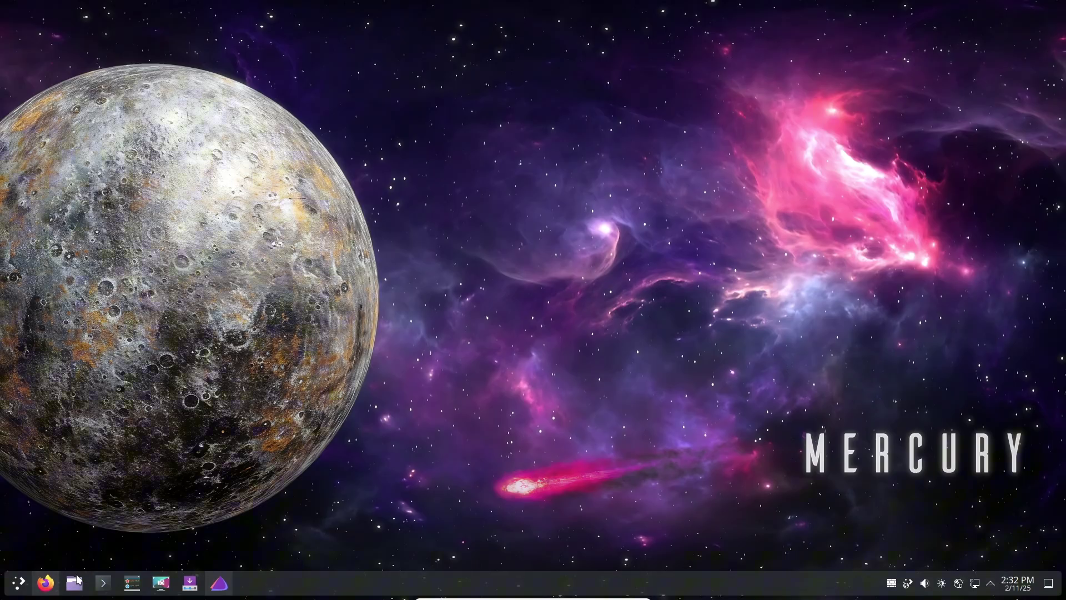
{"action": "left_click", "coordinate": [45, 587]}
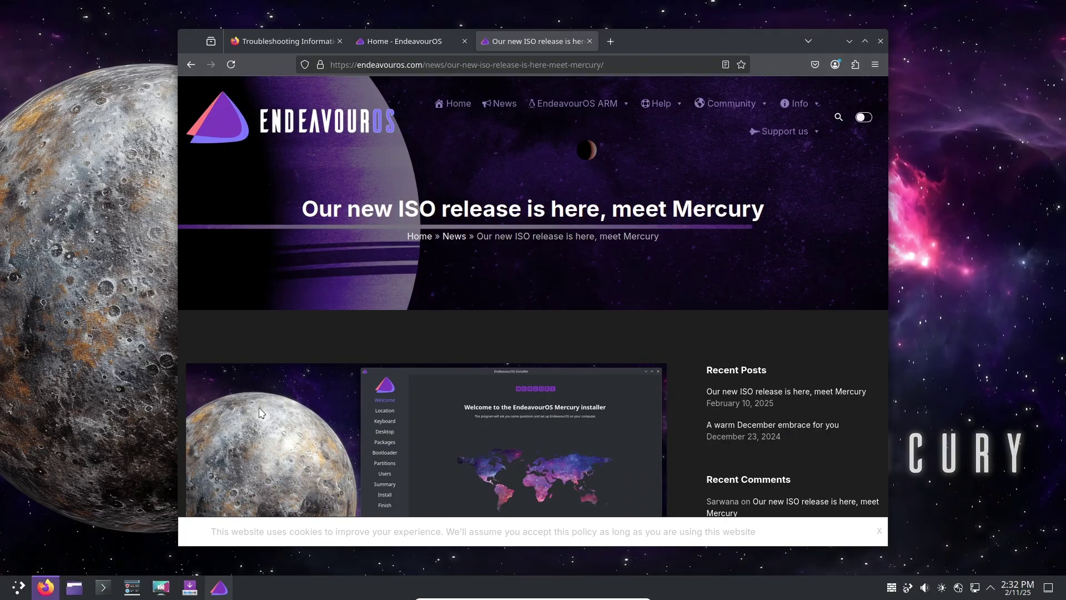
{"action": "left_click", "coordinate": [864, 41]}
{"action": "scroll", "coordinate": [548, 138], "scroll_direction": "down", "scroll_amount": 10}
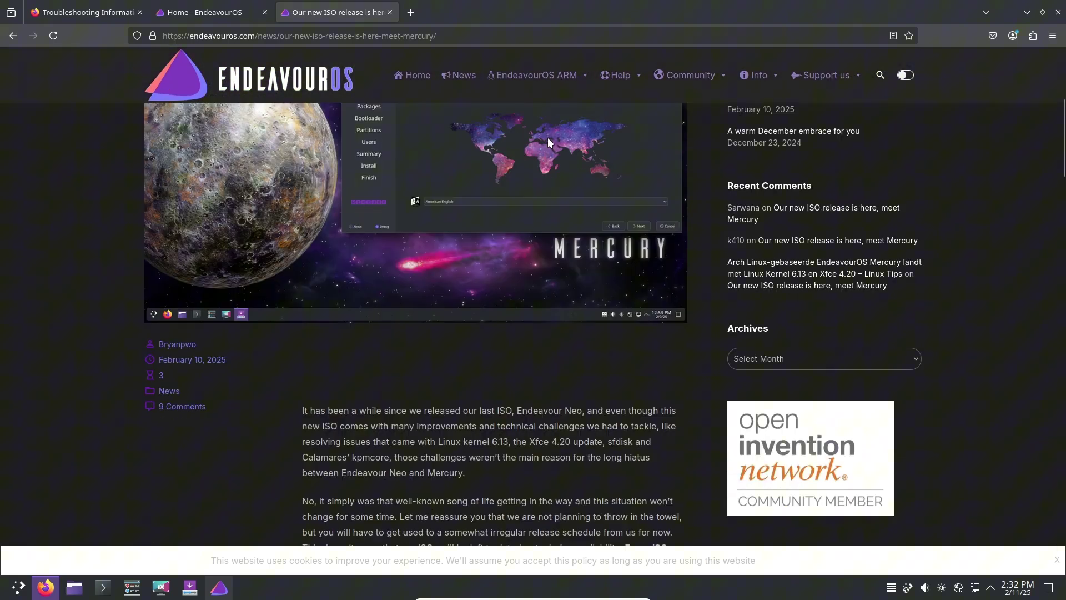
{"action": "scroll", "coordinate": [547, 137], "scroll_direction": "down", "scroll_amount": 3}
{"action": "scroll", "coordinate": [547, 138], "scroll_direction": "up", "scroll_amount": 3}
{"action": "scroll", "coordinate": [452, 282], "scroll_direction": "down", "scroll_amount": 2}
{"action": "scroll", "coordinate": [452, 282], "scroll_direction": "down", "scroll_amount": 9}
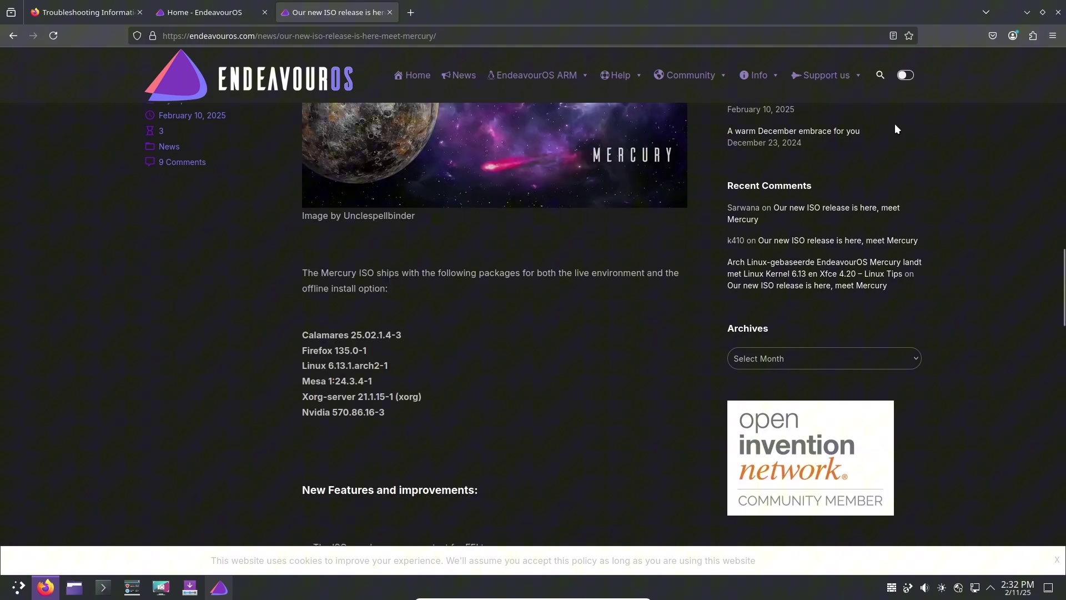
- Confirm in About Firefox that the browser version is 135.0
{"action": "left_click", "coordinate": [1053, 35]}
{"action": "left_click", "coordinate": [920, 398]}
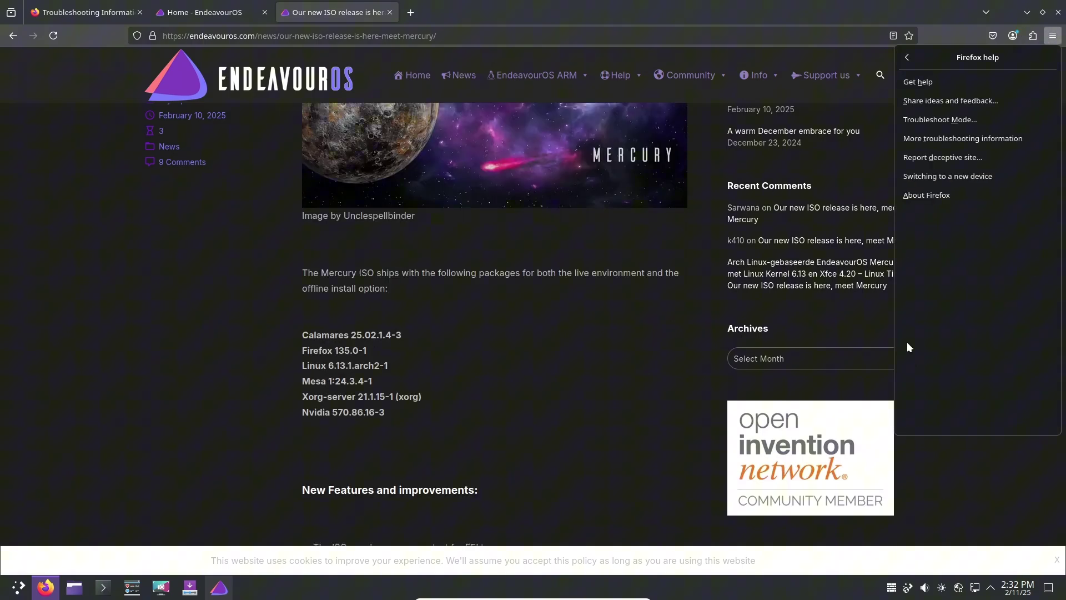
{"action": "left_click", "coordinate": [930, 199]}
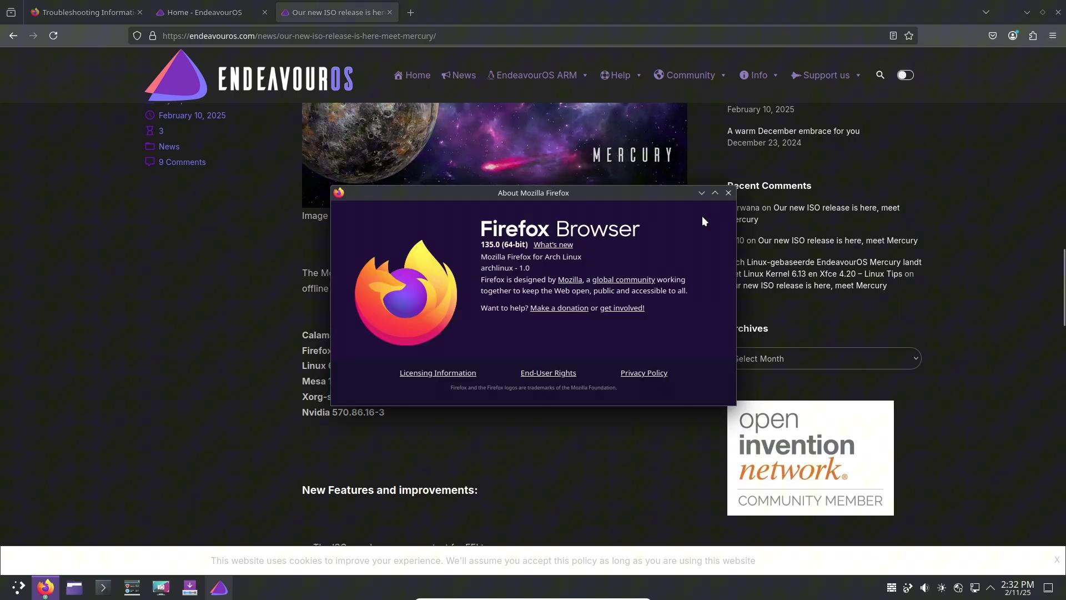
{"action": "left_click", "coordinate": [726, 194]}
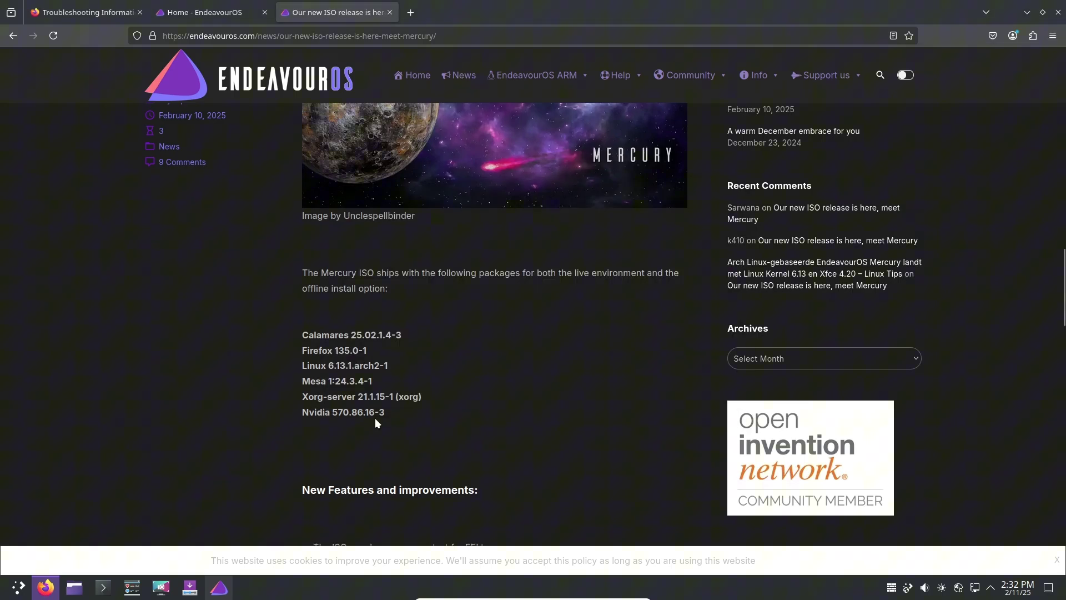
- Scroll about:support through the GPU #1 rows, Display0 resolution and codec support details
{"action": "left_click", "coordinate": [75, 17]}
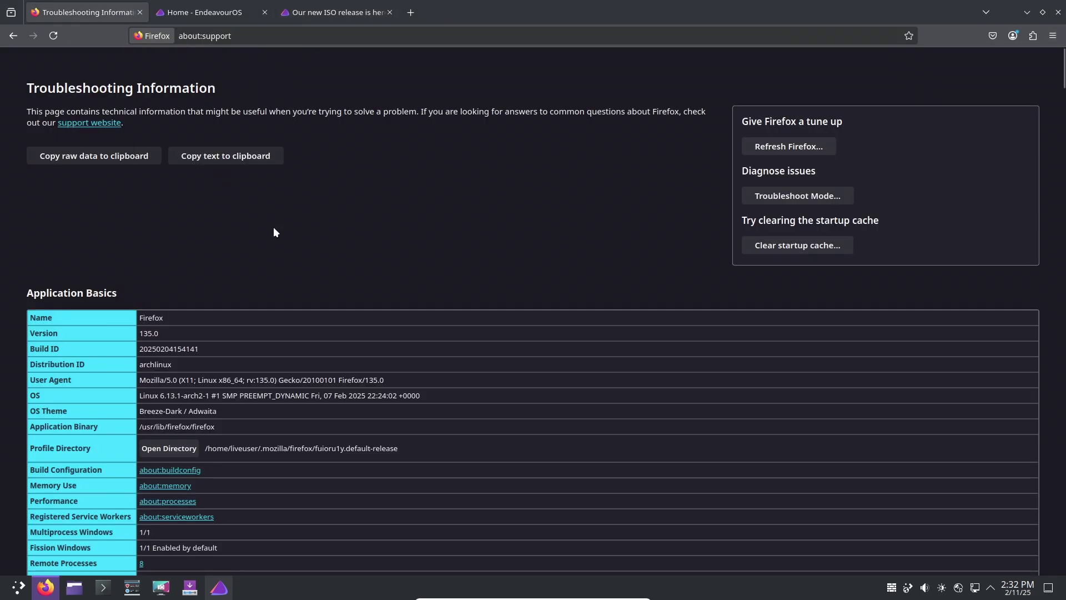
{"action": "scroll", "coordinate": [268, 298], "scroll_direction": "down", "scroll_amount": 2}
{"action": "scroll", "coordinate": [261, 297], "scroll_direction": "down", "scroll_amount": 5}
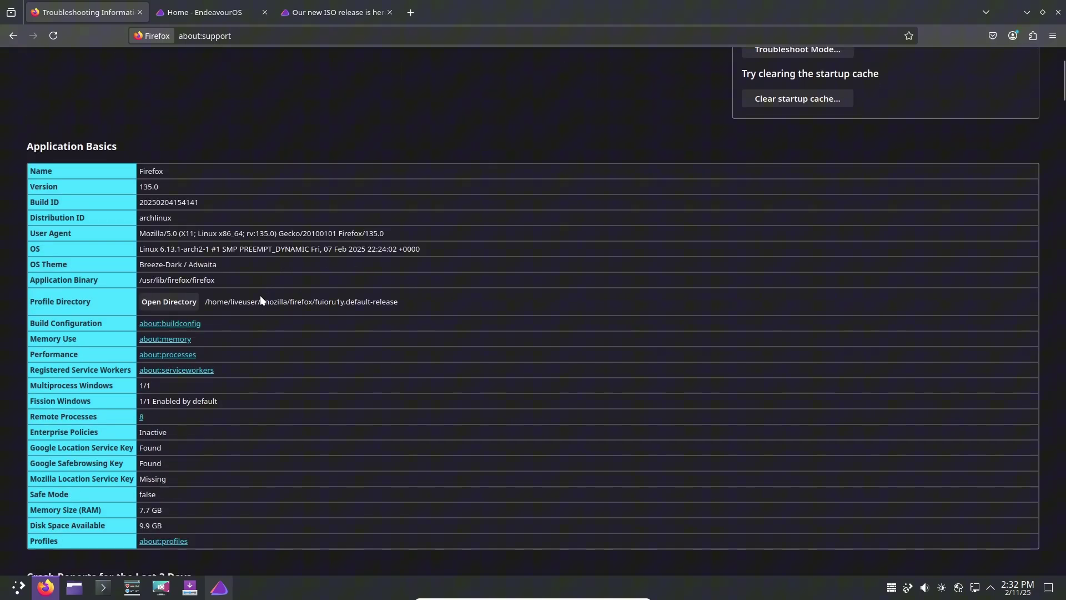
{"action": "scroll", "coordinate": [261, 300], "scroll_direction": "down", "scroll_amount": 8}
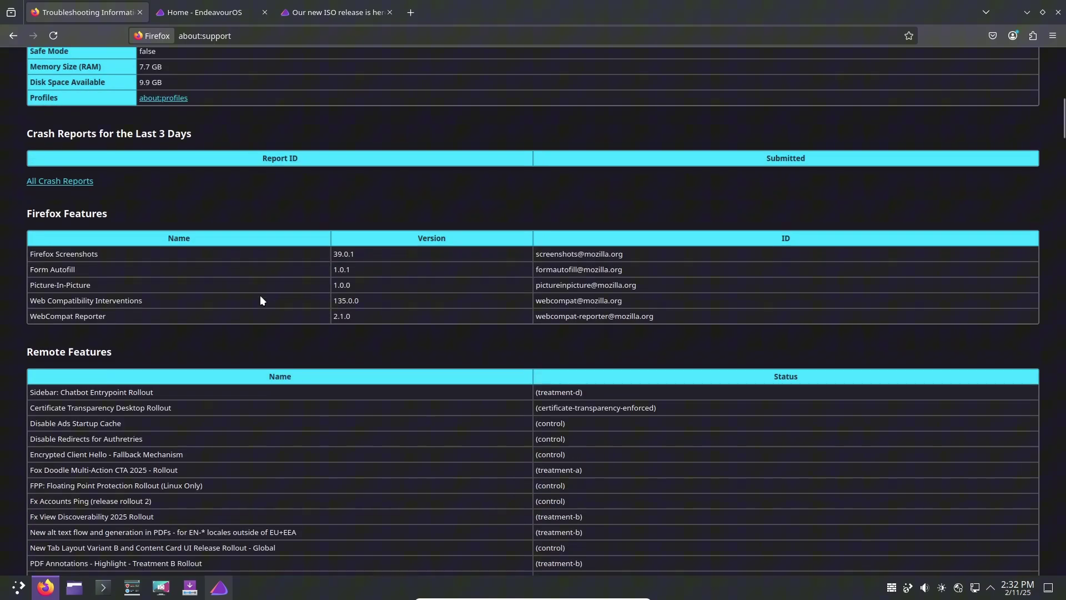
{"action": "scroll", "coordinate": [261, 300], "scroll_direction": "down", "scroll_amount": 5}
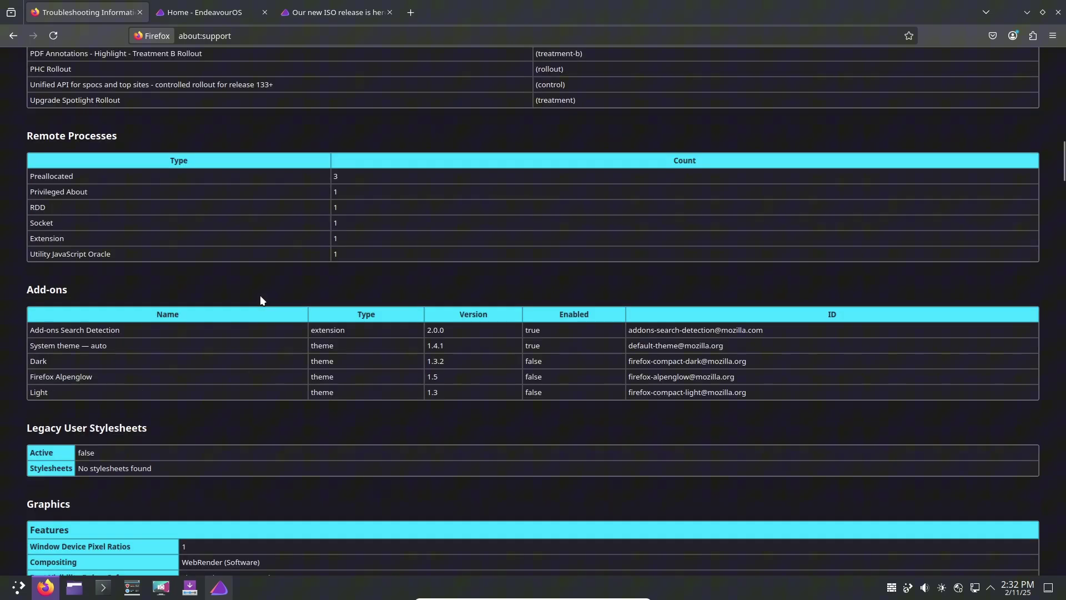
{"action": "scroll", "coordinate": [261, 300], "scroll_direction": "down", "scroll_amount": 16}
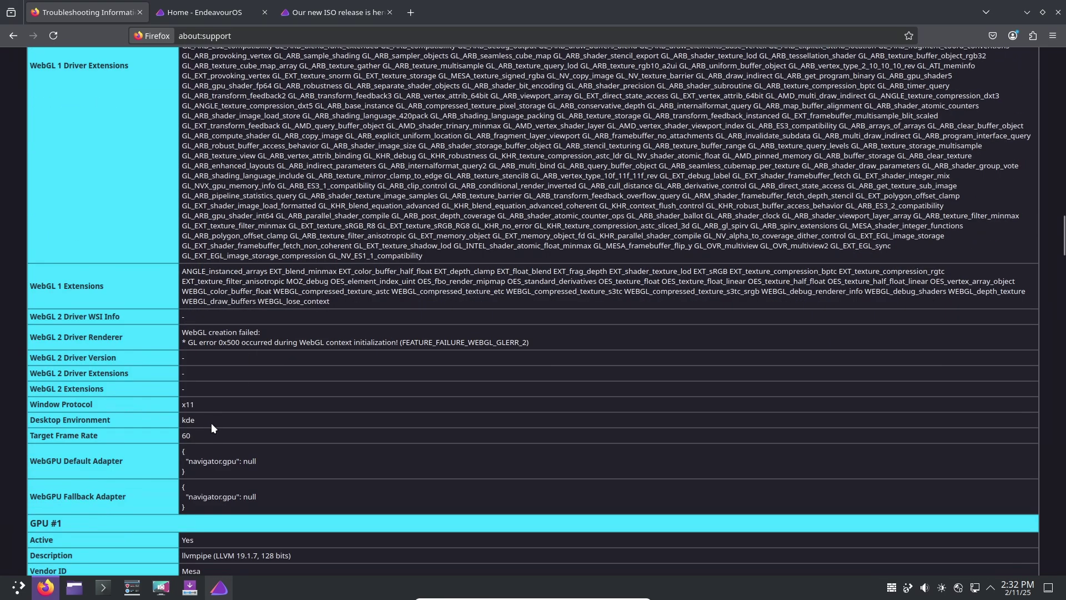
{"action": "scroll", "coordinate": [255, 399], "scroll_direction": "down", "scroll_amount": 4}
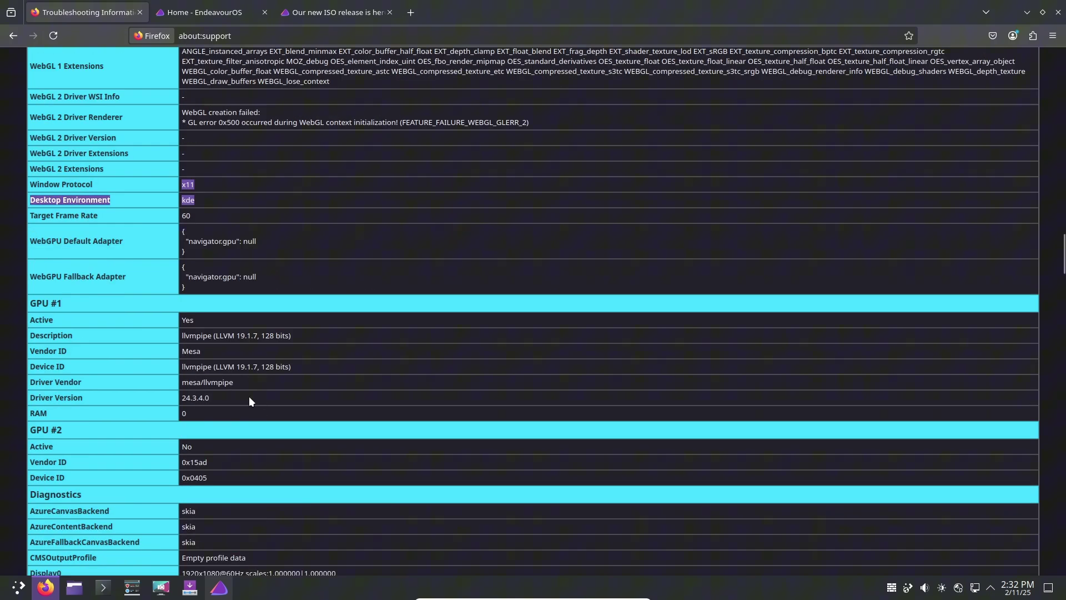
{"action": "left_click_drag", "start_coordinate": [249, 398], "coordinate": [181, 353]}
{"action": "scroll", "coordinate": [226, 368], "scroll_direction": "down", "scroll_amount": 4}
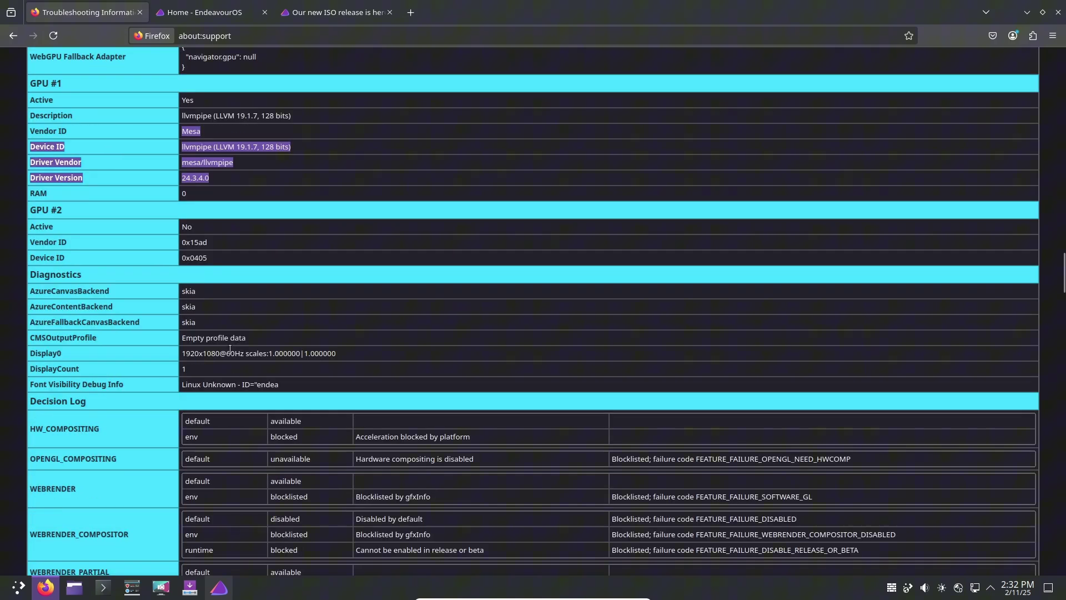
{"action": "left_click_drag", "start_coordinate": [339, 353], "coordinate": [174, 364]}
{"action": "scroll", "coordinate": [175, 364], "scroll_direction": "down", "scroll_amount": 20}
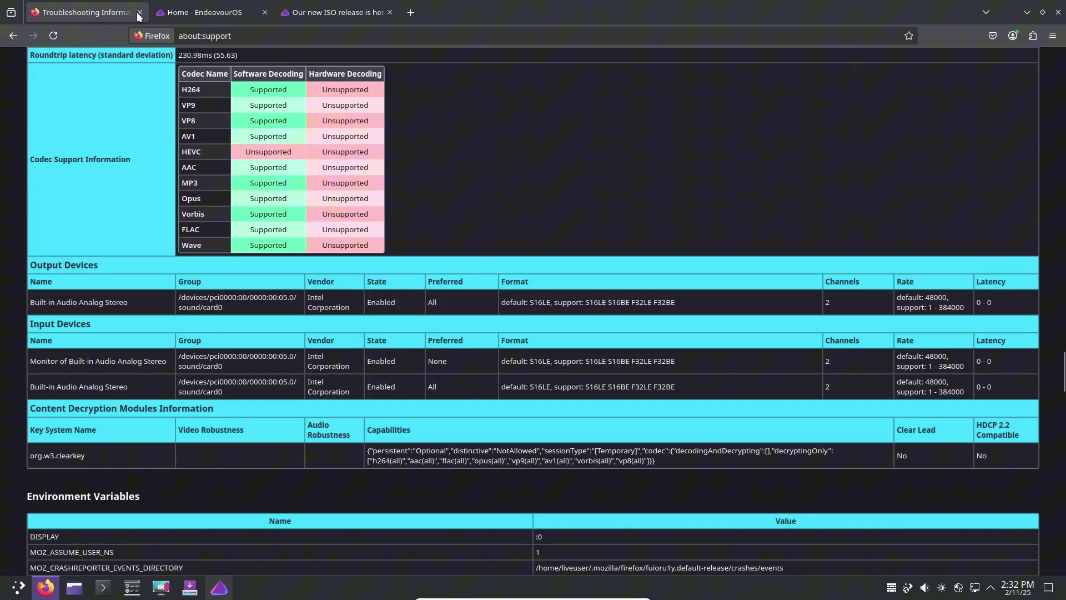
- Close the Troubleshooting Information tab and skim the Mercury release article again
{"action": "left_click", "coordinate": [139, 12]}
{"action": "left_click", "coordinate": [199, 15]}
{"action": "scroll", "coordinate": [377, 244], "scroll_direction": "down", "scroll_amount": 4}
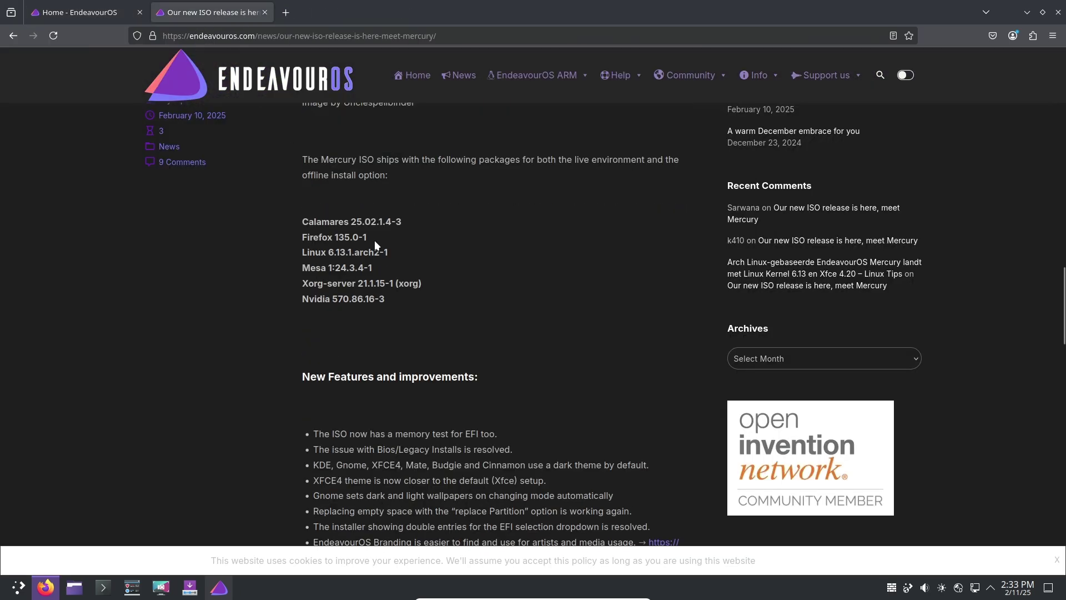
{"action": "scroll", "coordinate": [488, 420], "scroll_direction": "down", "scroll_amount": 7}
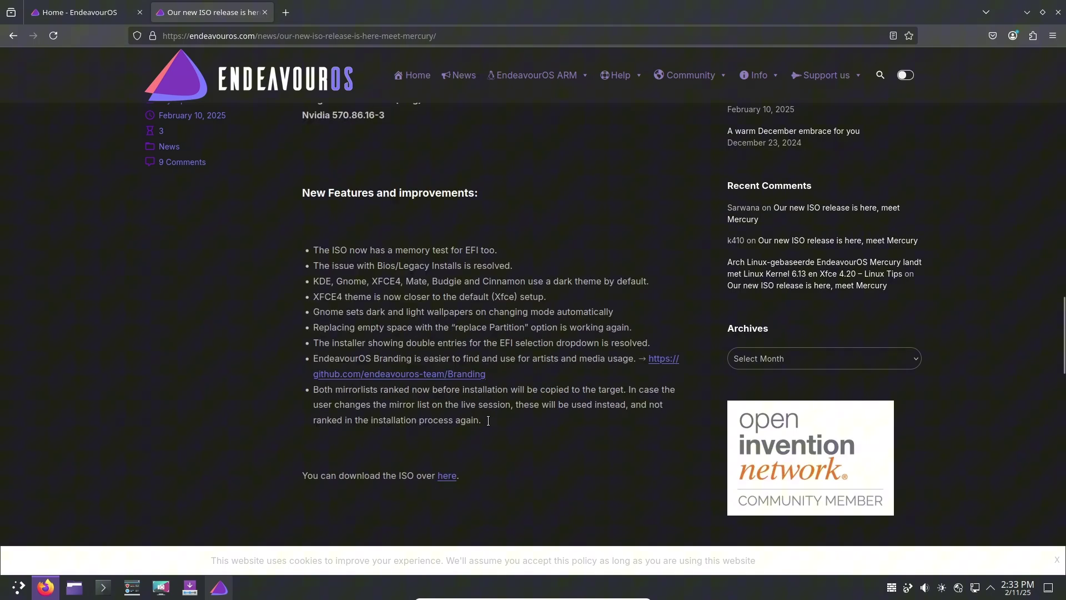
{"action": "scroll", "coordinate": [488, 417], "scroll_direction": "up", "scroll_amount": 15}
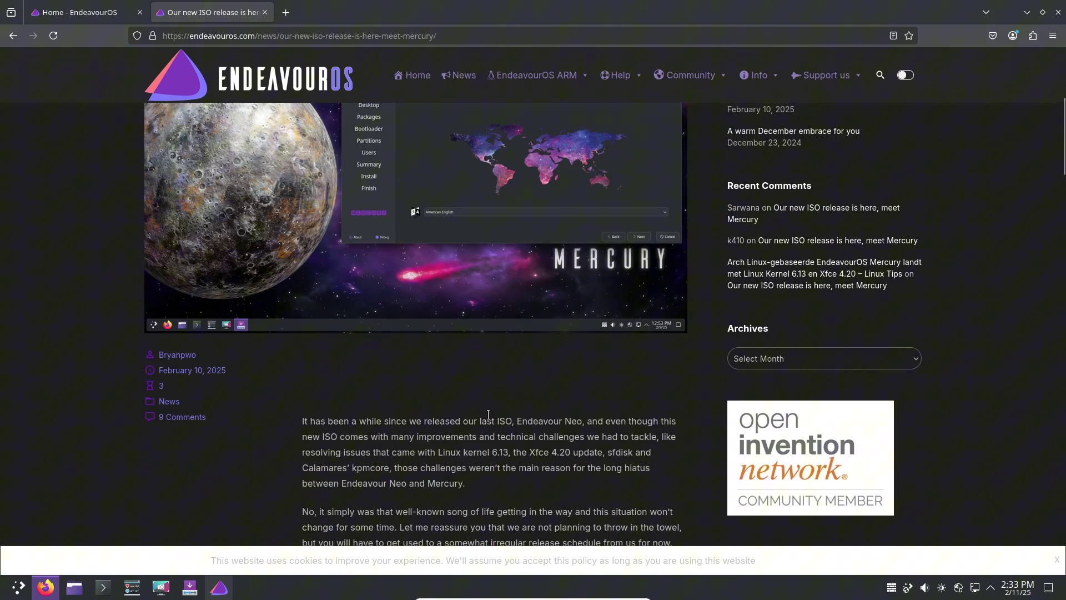
{"action": "scroll", "coordinate": [489, 417], "scroll_direction": "up", "scroll_amount": 10}
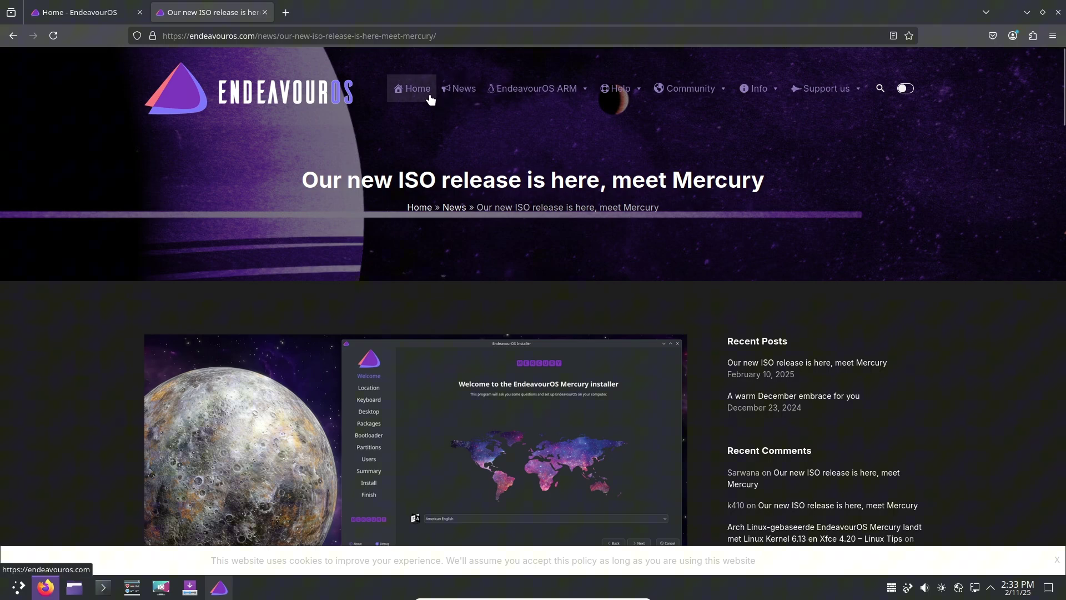
- Browse the EndeavourOS home page through its mirror tables, requirements and feature sections
{"action": "left_click", "coordinate": [87, 18]}
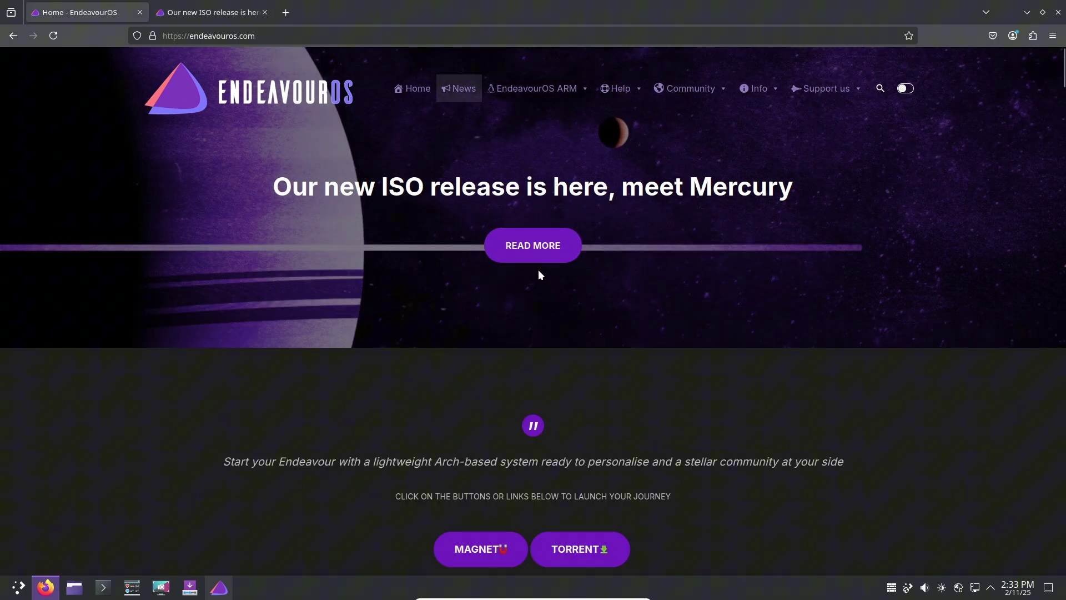
{"action": "scroll", "coordinate": [538, 272], "scroll_direction": "down", "scroll_amount": 8}
{"action": "scroll", "coordinate": [541, 425], "scroll_direction": "down", "scroll_amount": 15}
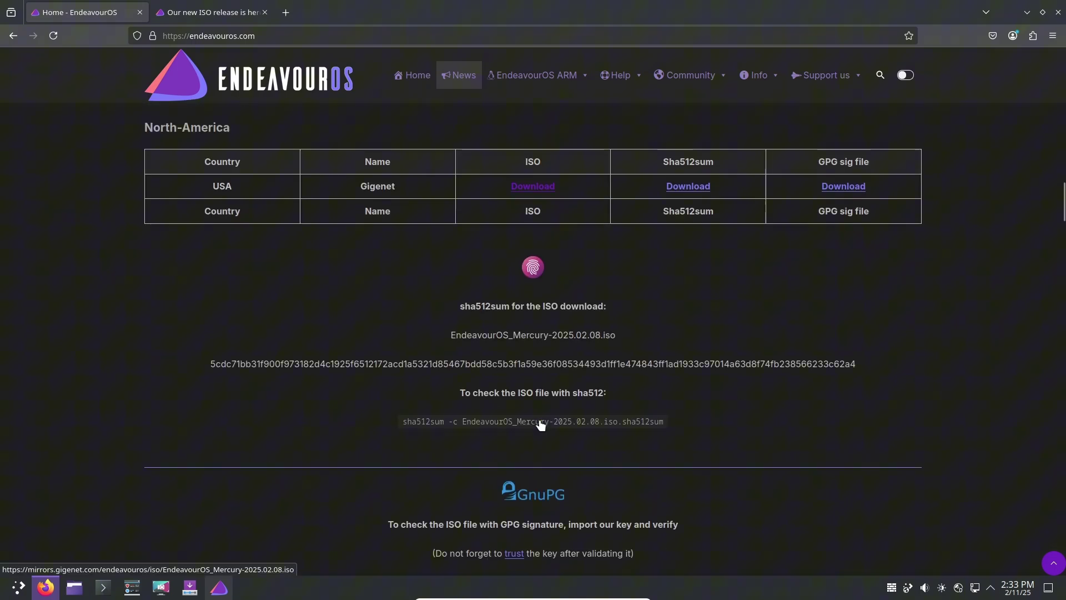
{"action": "scroll", "coordinate": [540, 423], "scroll_direction": "up", "scroll_amount": 18}
{"action": "scroll", "coordinate": [540, 428], "scroll_direction": "up", "scroll_amount": 10}
{"action": "scroll", "coordinate": [544, 355], "scroll_direction": "down", "scroll_amount": 12}
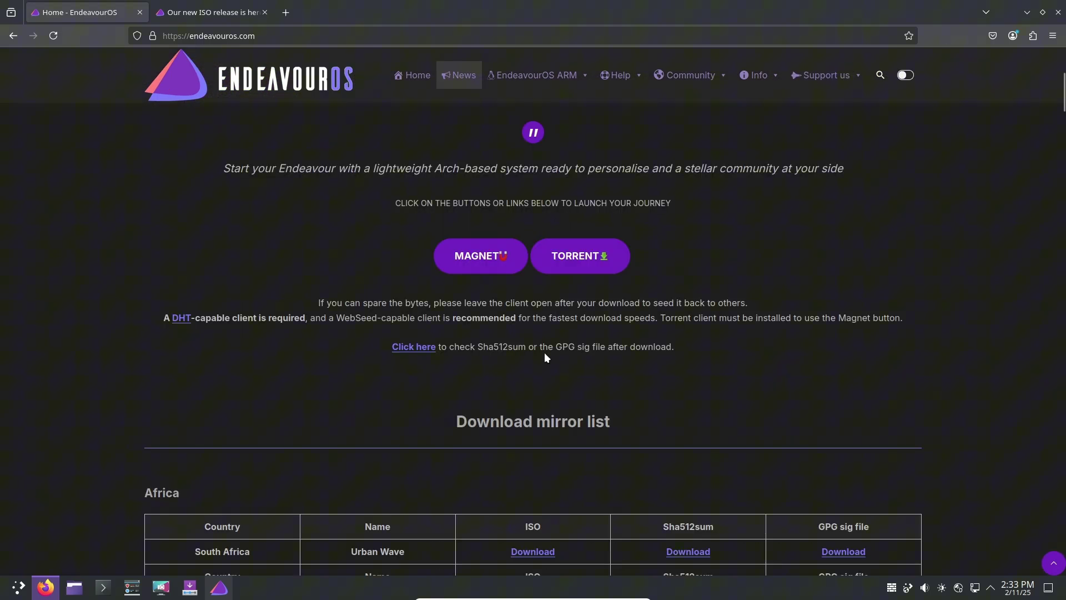
{"action": "scroll", "coordinate": [544, 353], "scroll_direction": "down", "scroll_amount": 15}
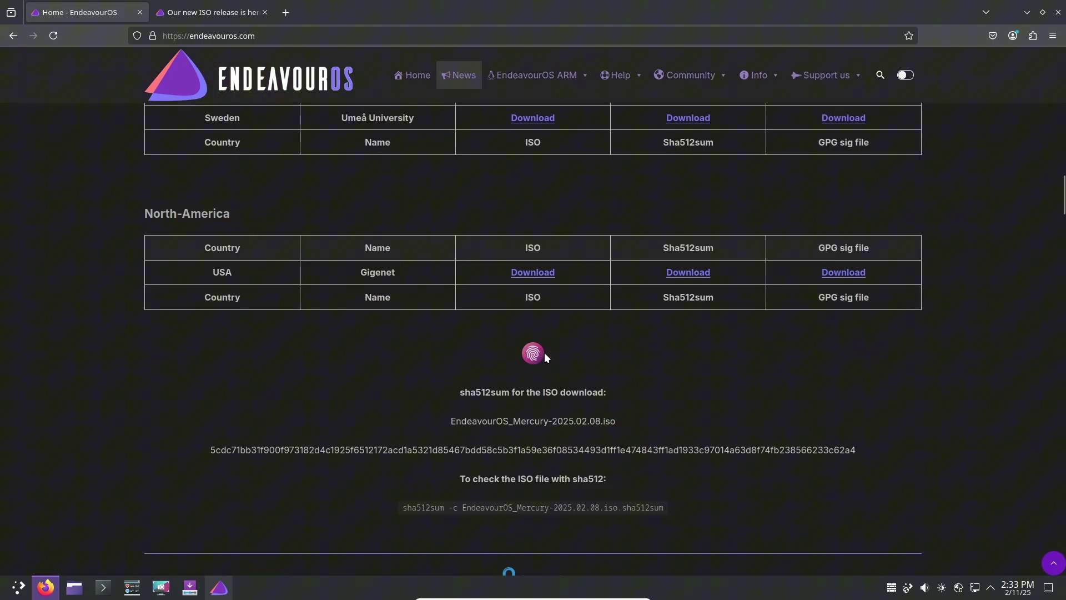
{"action": "scroll", "coordinate": [544, 358], "scroll_direction": "down", "scroll_amount": 5}
{"action": "scroll", "coordinate": [442, 281], "scroll_direction": "up", "scroll_amount": 3}
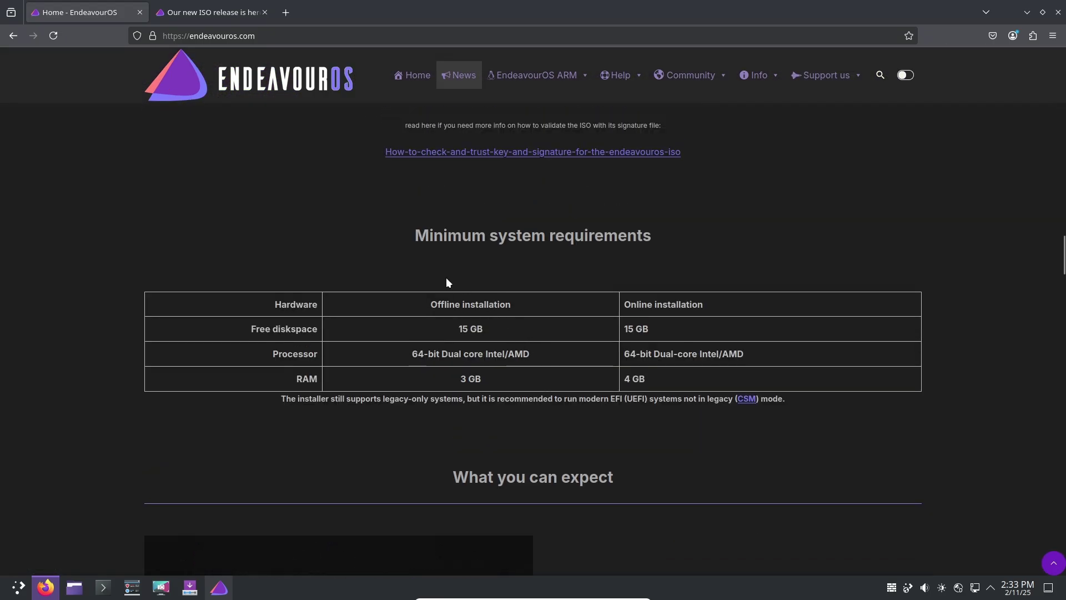
{"action": "scroll", "coordinate": [666, 400], "scroll_direction": "down", "scroll_amount": 8}
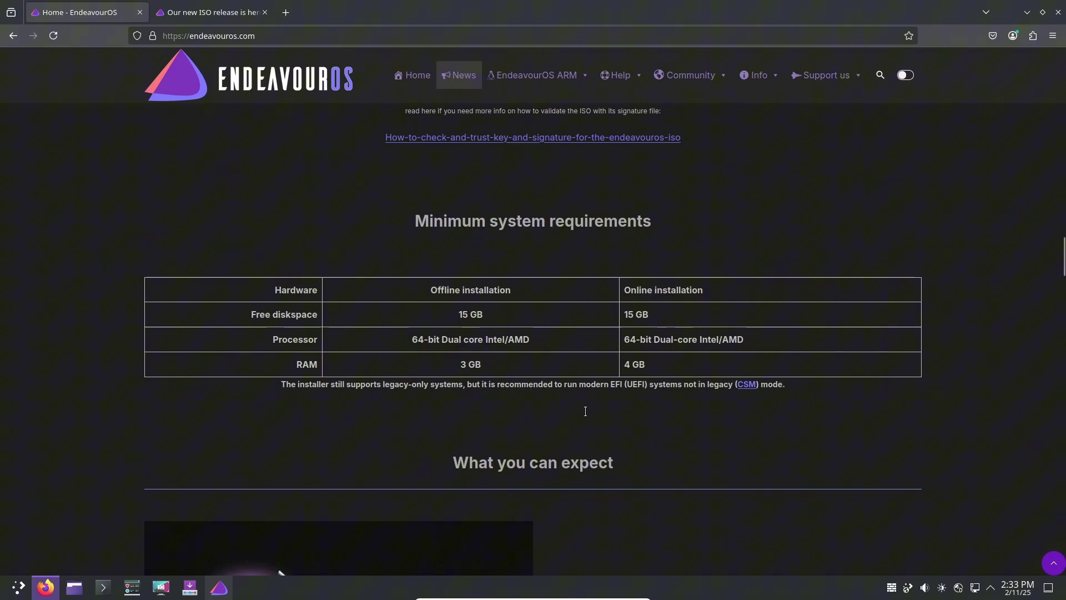
{"action": "scroll", "coordinate": [586, 413], "scroll_direction": "down", "scroll_amount": 10}
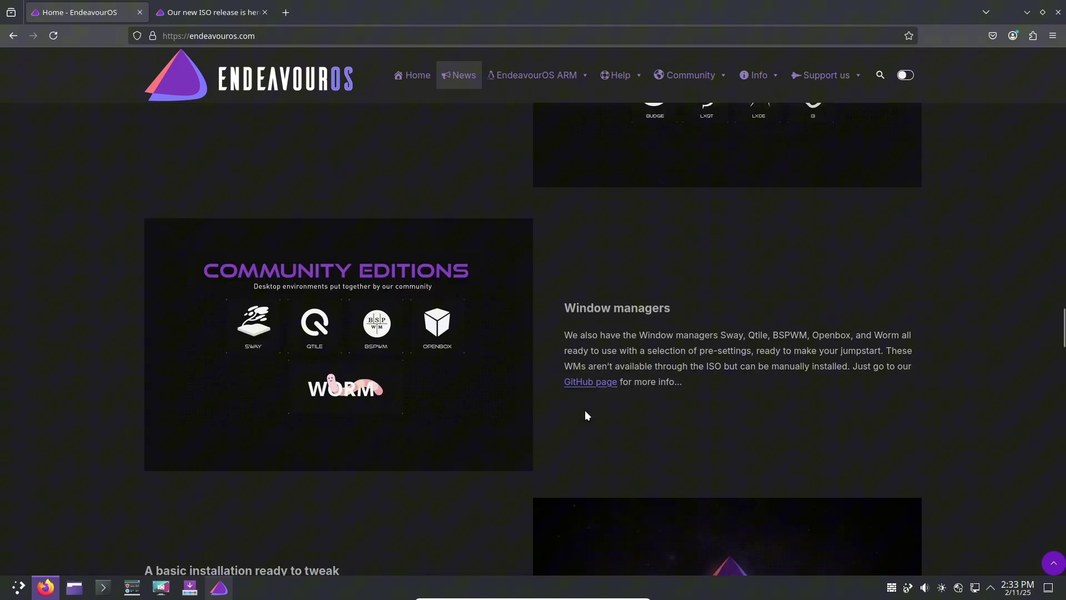
{"action": "scroll", "coordinate": [586, 416], "scroll_direction": "down", "scroll_amount": 10}
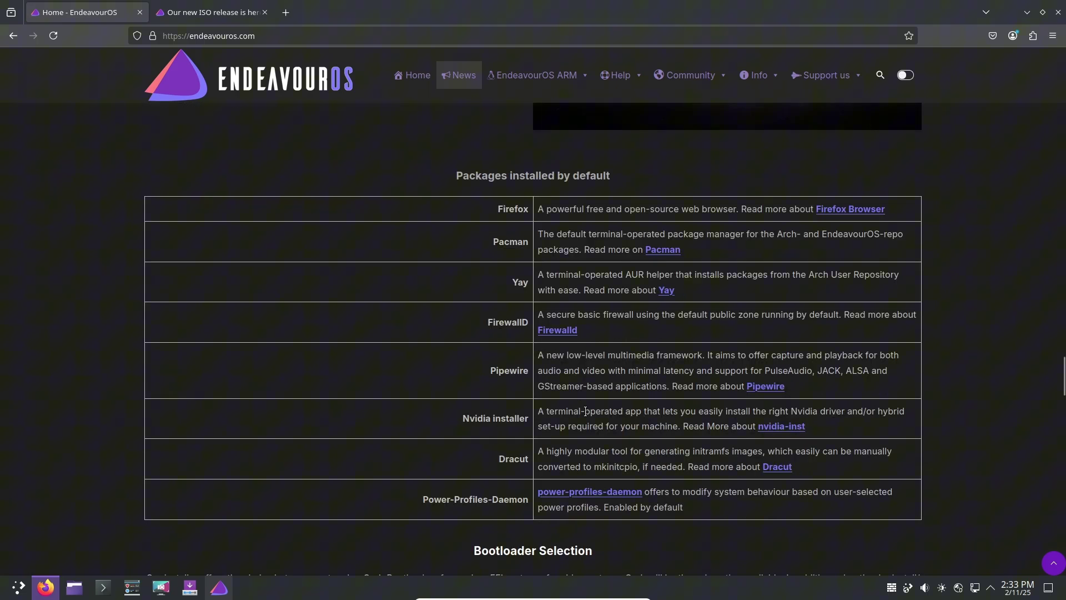
{"action": "scroll", "coordinate": [586, 414], "scroll_direction": "down", "scroll_amount": 10}
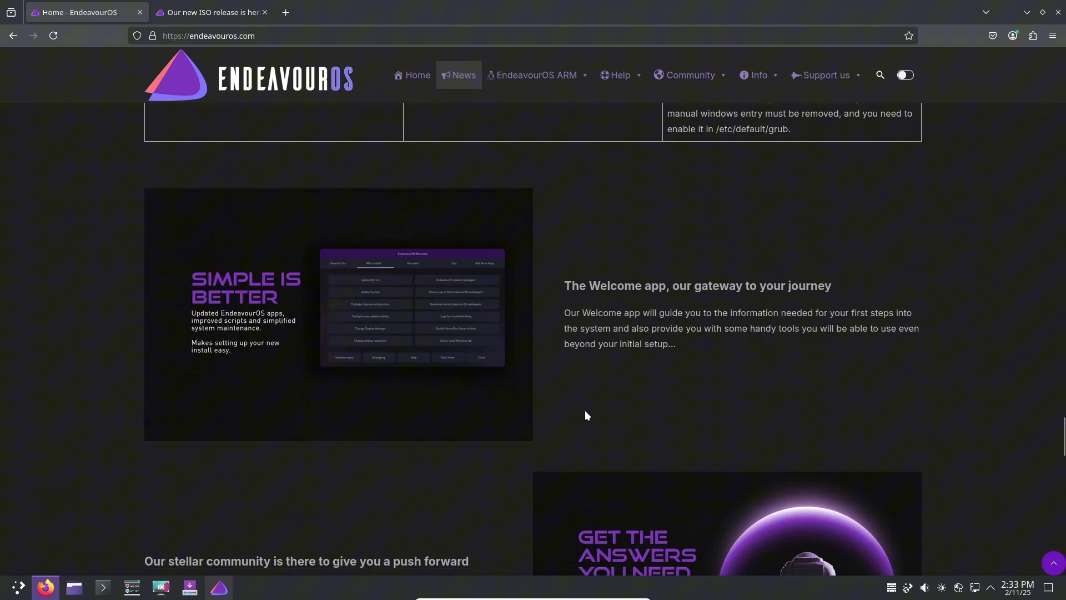
{"action": "scroll", "coordinate": [586, 415], "scroll_direction": "down", "scroll_amount": 10}
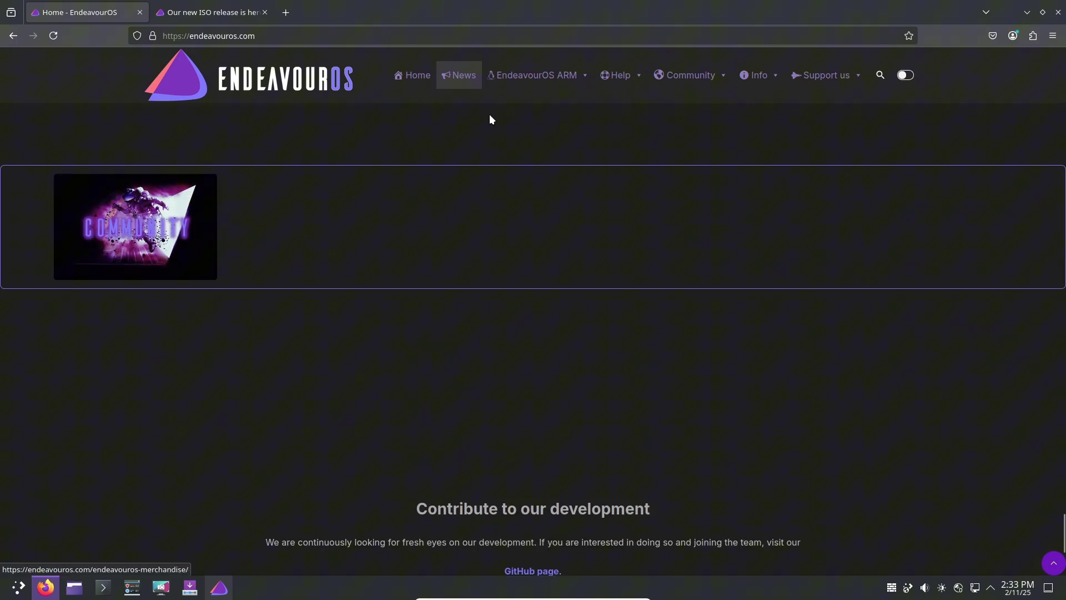
{"action": "mouse_move", "coordinate": [562, 80]}
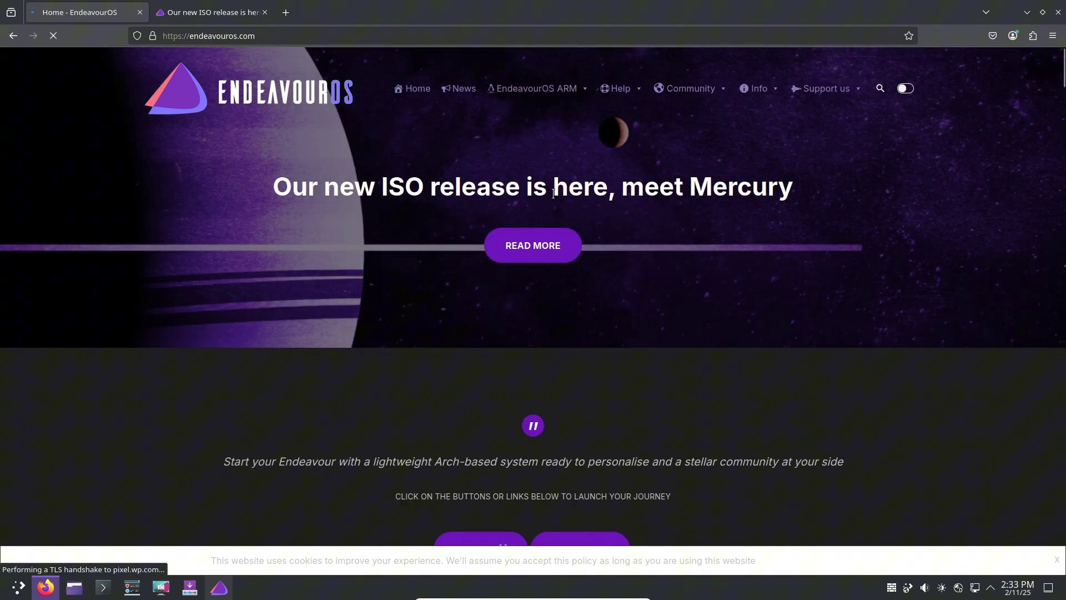
- Start the Mercury ISO download from the North-America Gigenet mirror, then cancel it
{"action": "scroll", "coordinate": [555, 210], "scroll_direction": "down", "scroll_amount": 3}
{"action": "scroll", "coordinate": [557, 215], "scroll_direction": "down", "scroll_amount": 5}
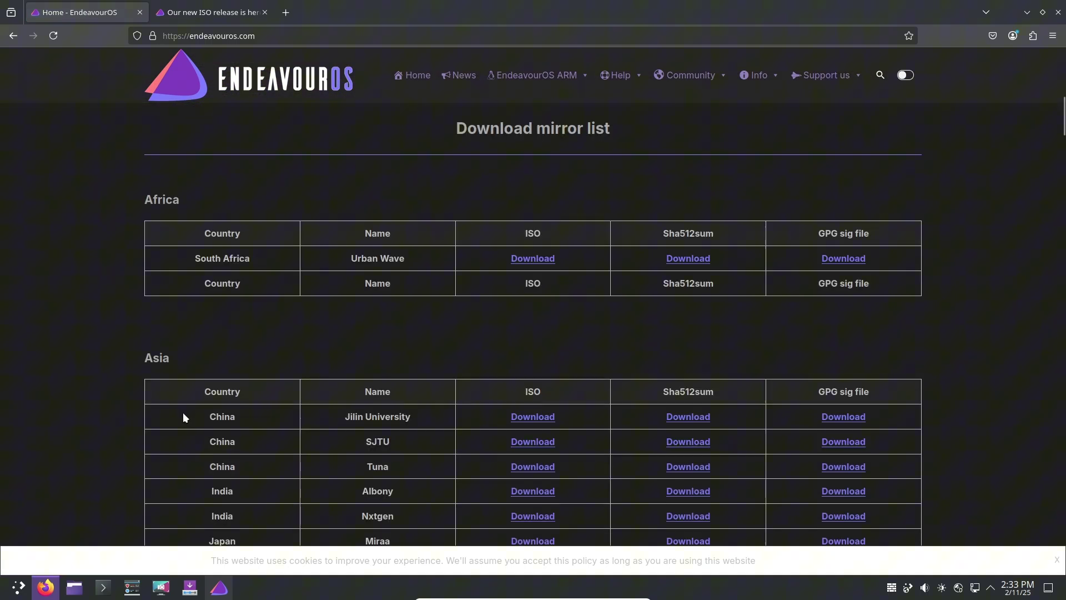
{"action": "scroll", "coordinate": [333, 336], "scroll_direction": "down", "scroll_amount": 3}
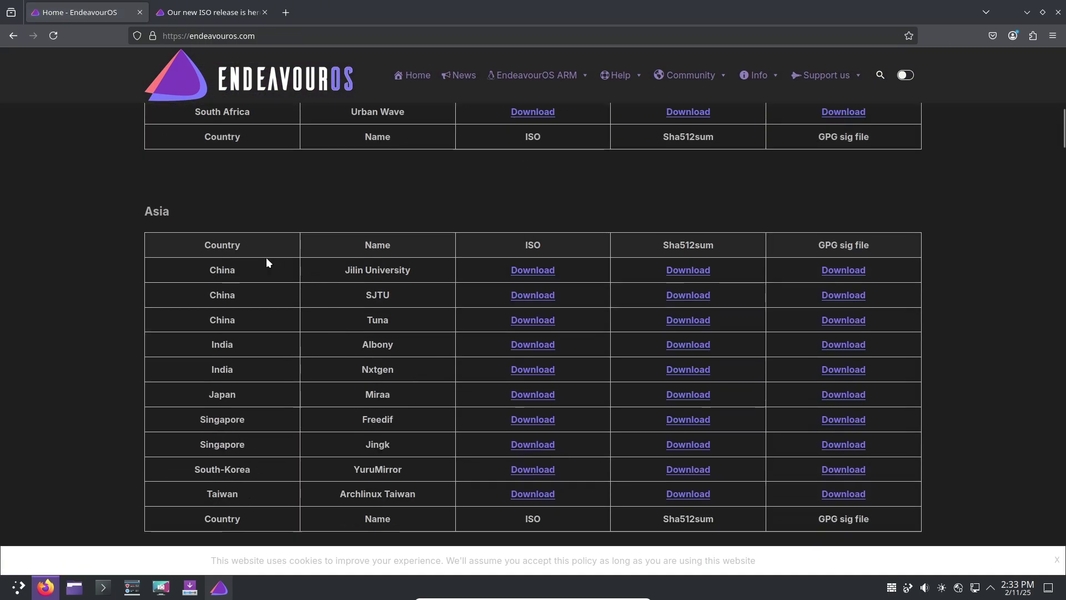
{"action": "scroll", "coordinate": [248, 378], "scroll_direction": "down", "scroll_amount": 3}
{"action": "scroll", "coordinate": [256, 375], "scroll_direction": "down", "scroll_amount": 9}
{"action": "scroll", "coordinate": [306, 390], "scroll_direction": "down", "scroll_amount": 2}
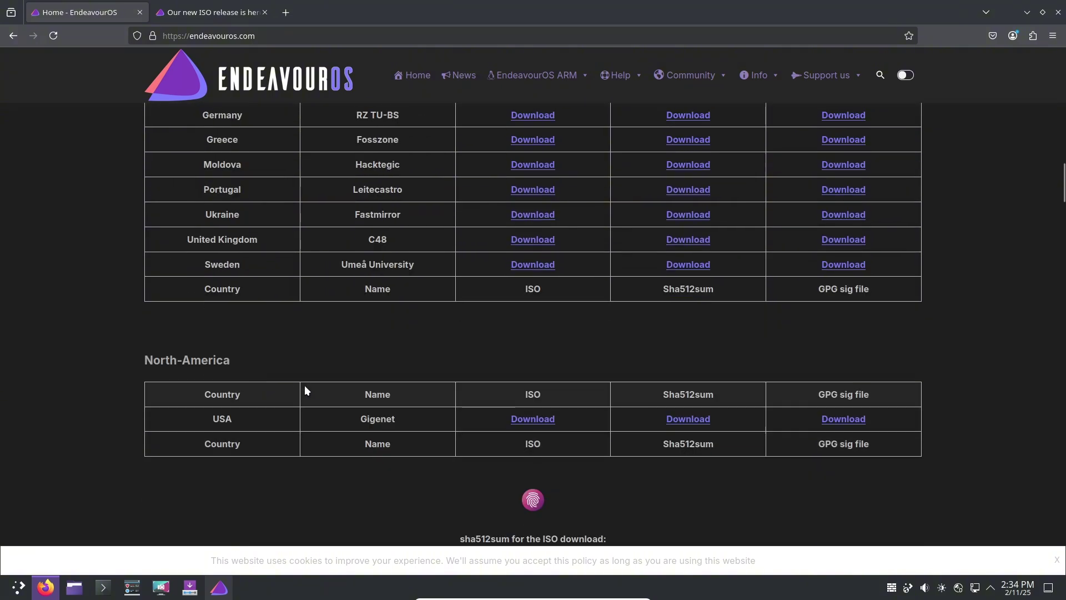
{"action": "left_click", "coordinate": [527, 425]}
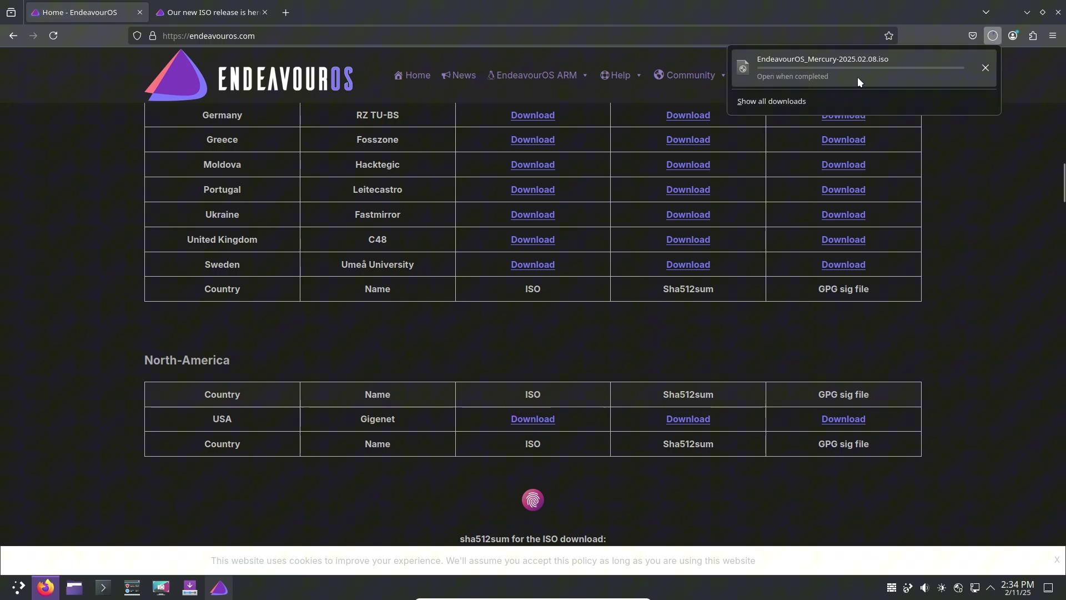
{"action": "left_click", "coordinate": [985, 68]}
- Show the desktop, open EndeavourOS Welcome and close its duplicate window
{"action": "key", "text": "super+d"}
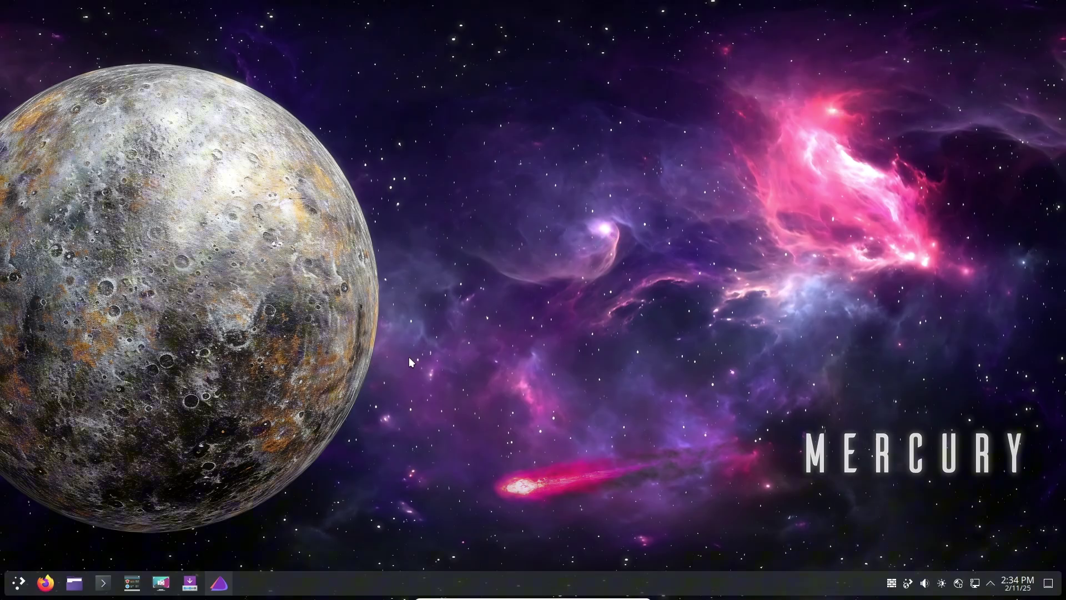
{"action": "left_click", "coordinate": [189, 582]}
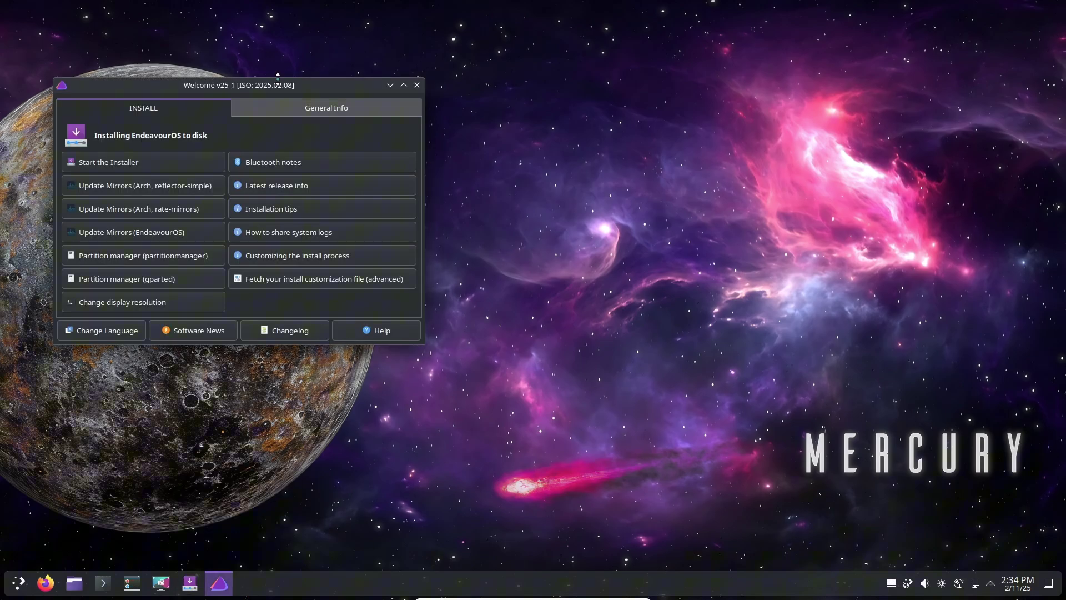
{"action": "left_click", "coordinate": [414, 89]}
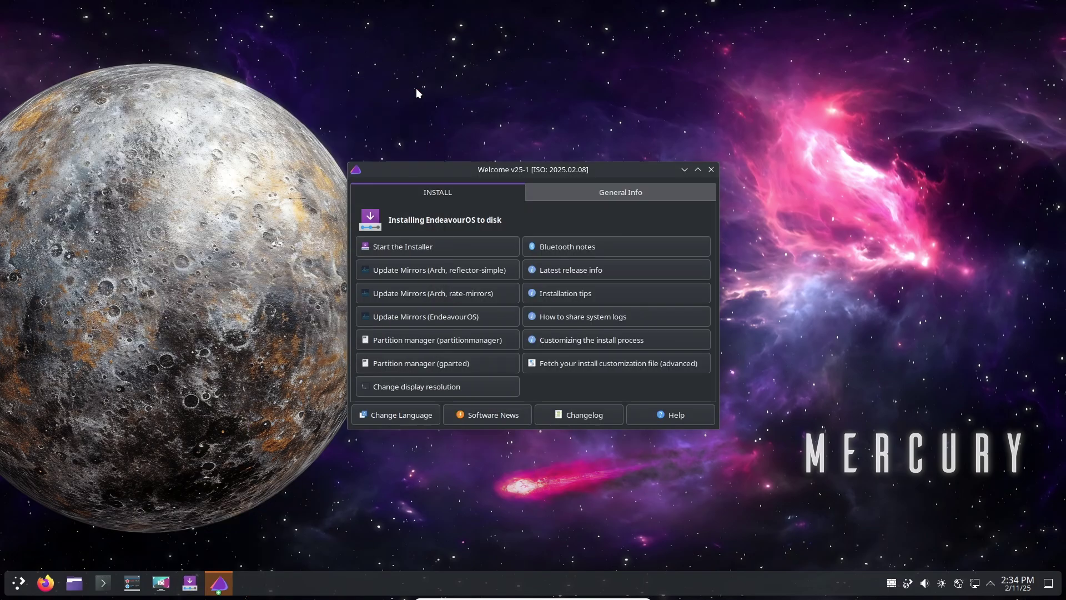
{"action": "left_click_drag", "start_coordinate": [528, 171], "coordinate": [562, 161]}
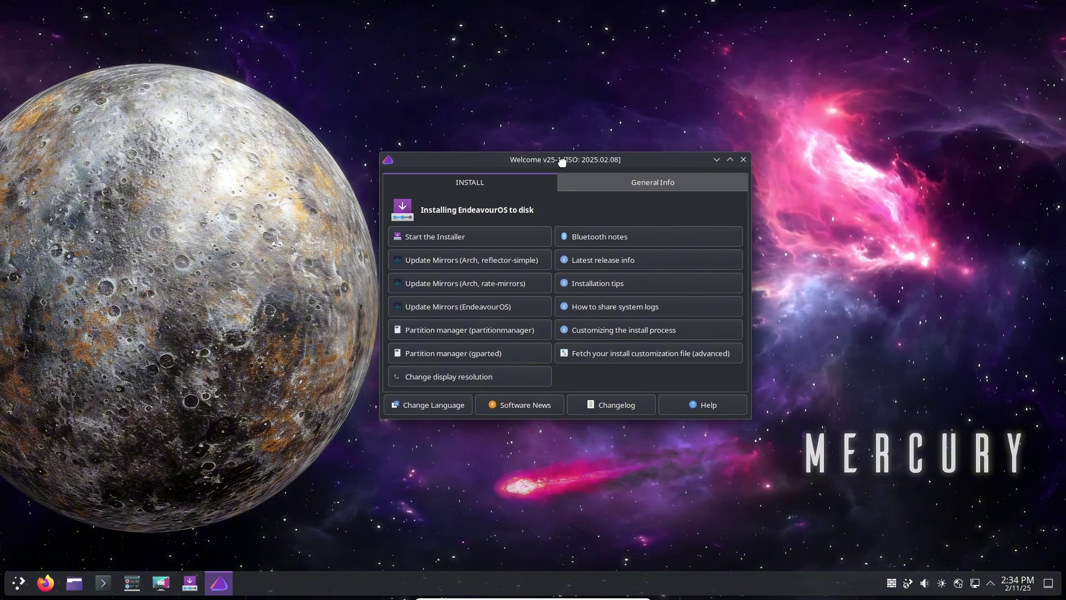
- Launch the installer from Welcome using the Online installation method
{"action": "left_click", "coordinate": [626, 182]}
{"action": "left_click", "coordinate": [527, 177]}
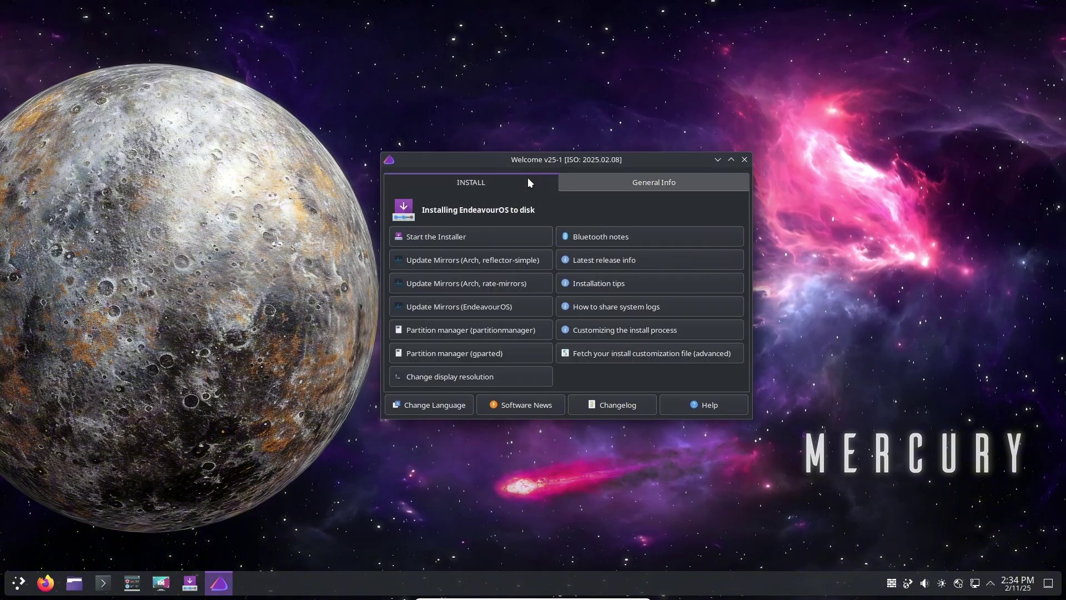
{"action": "left_click", "coordinate": [467, 235]}
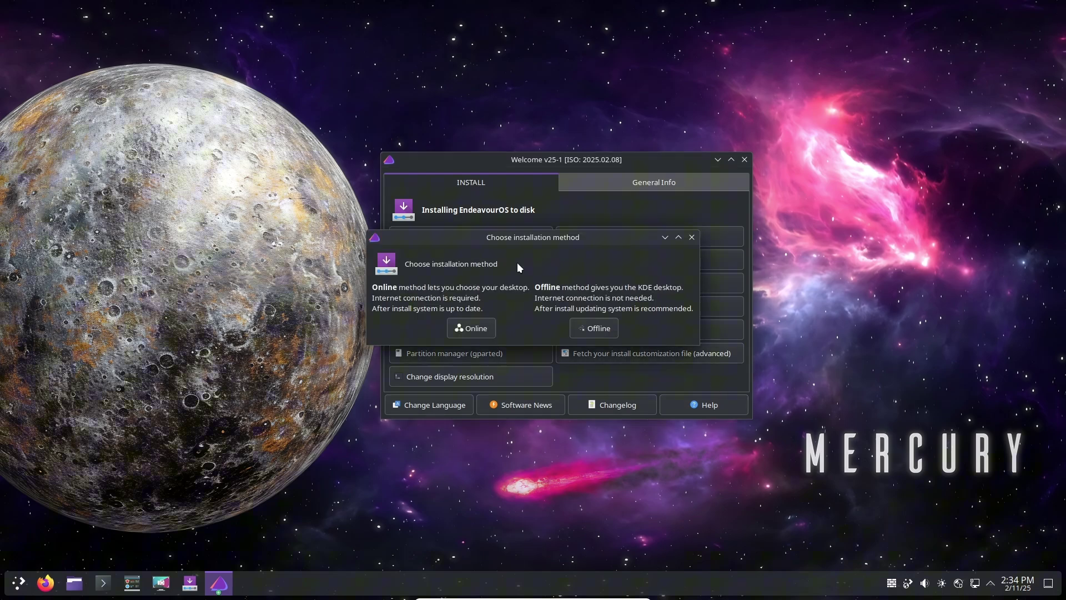
{"action": "left_click", "coordinate": [469, 327]}
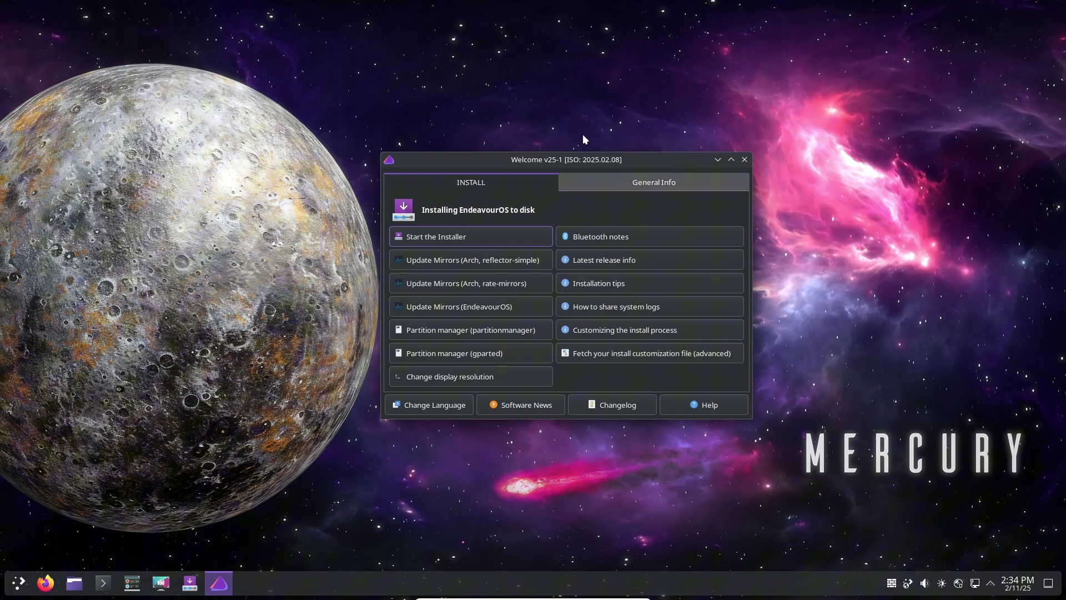
{"action": "left_click", "coordinate": [609, 181]}
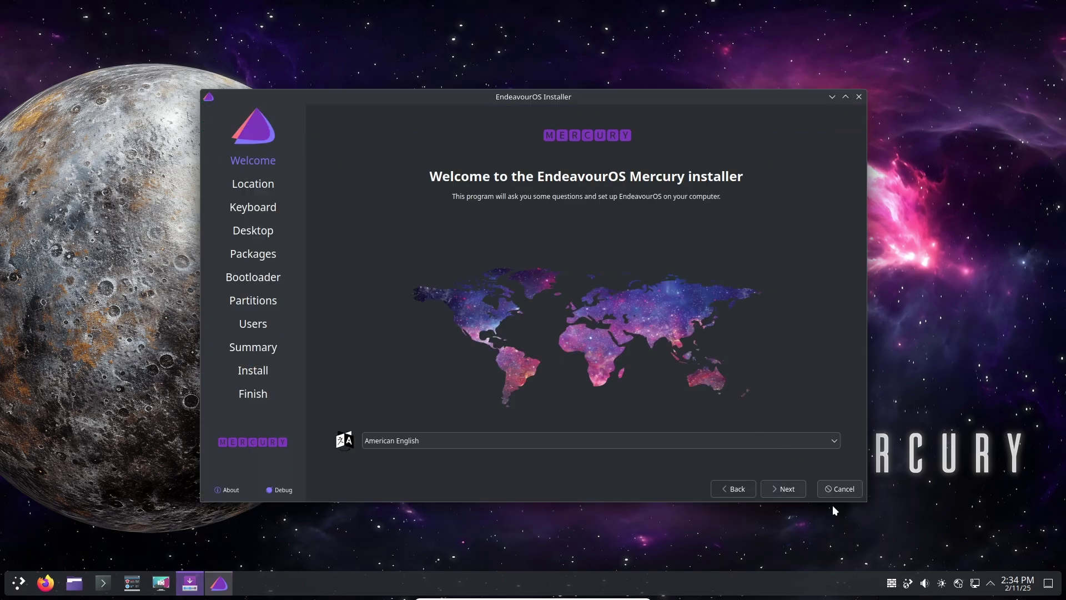
{"action": "mouse_move", "coordinate": [891, 585]}
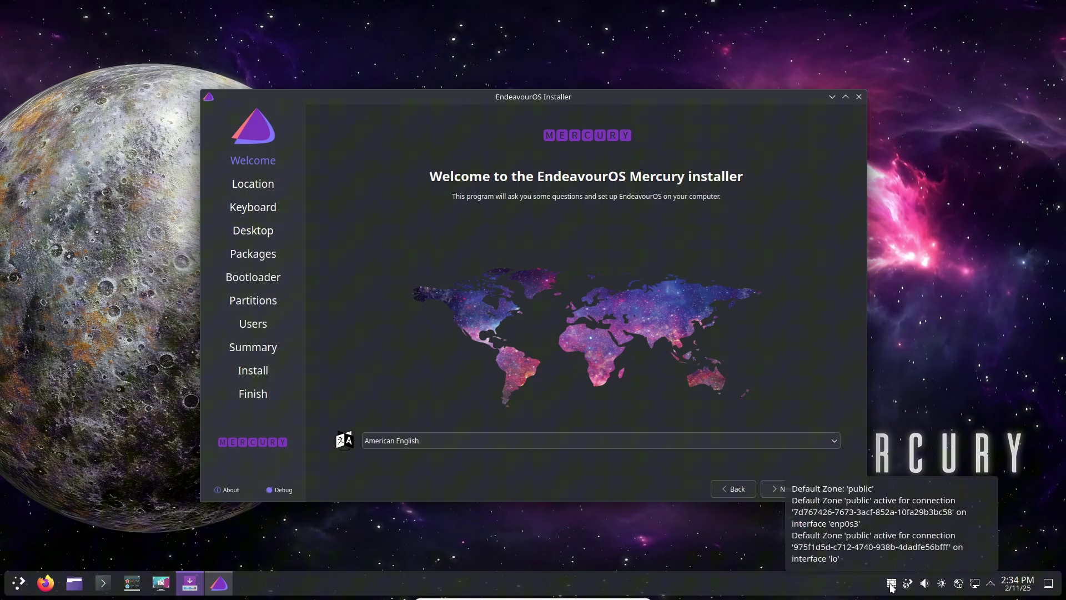
{"action": "left_click", "coordinate": [924, 584]}
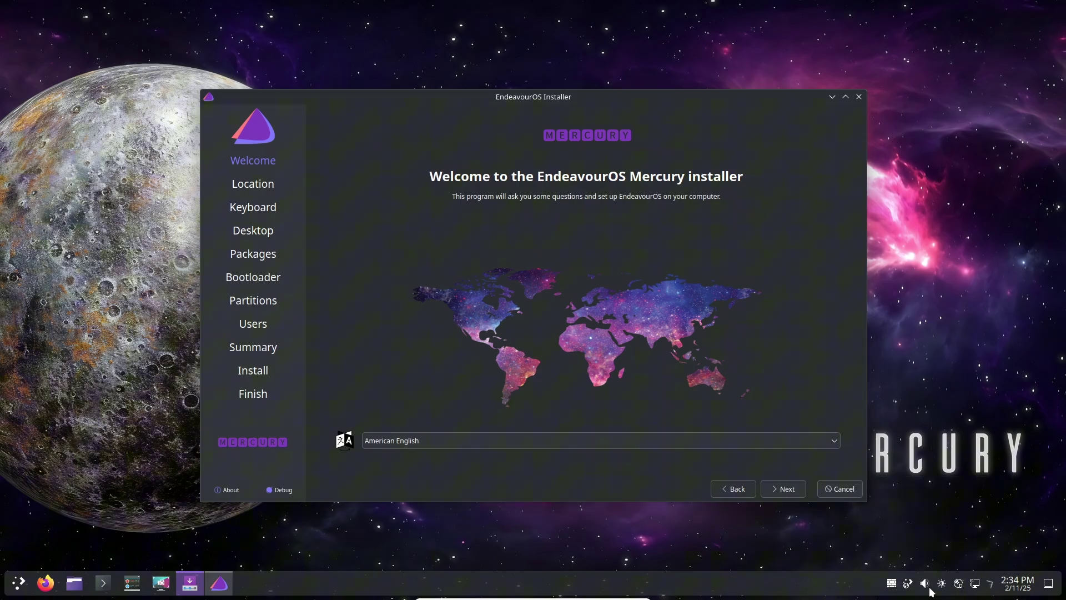
{"action": "left_click", "coordinate": [992, 357]}
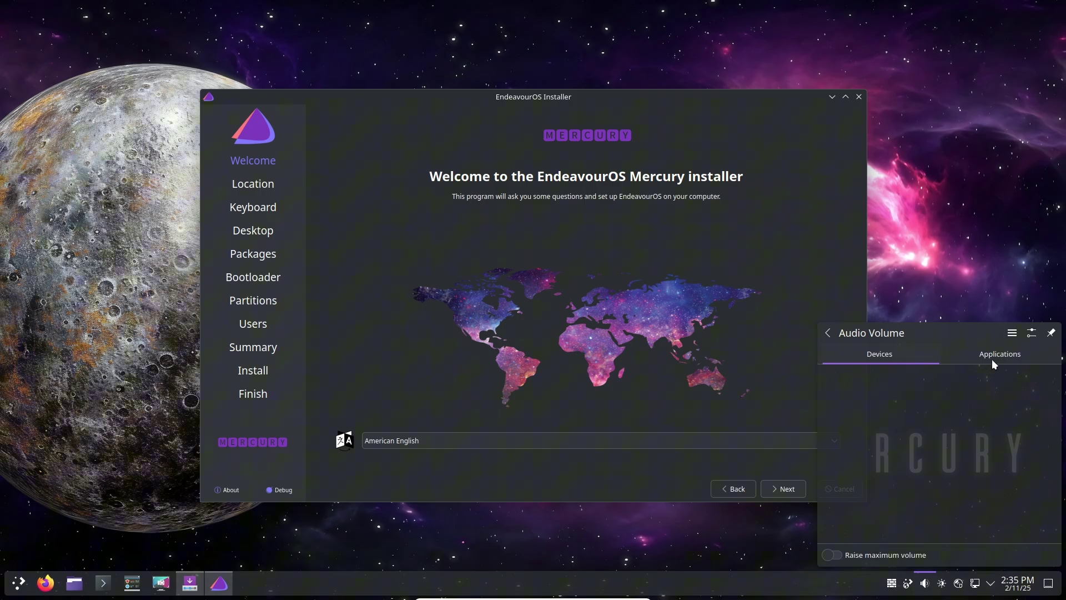
{"action": "left_click", "coordinate": [941, 585]}
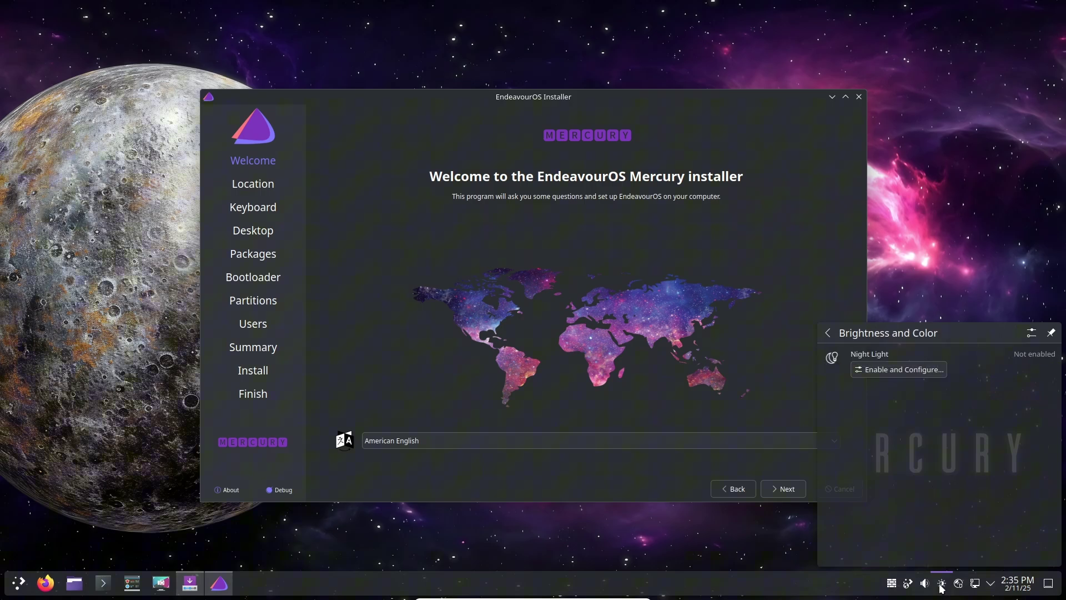
{"action": "left_click", "coordinate": [959, 584]}
{"action": "left_click", "coordinate": [991, 584]}
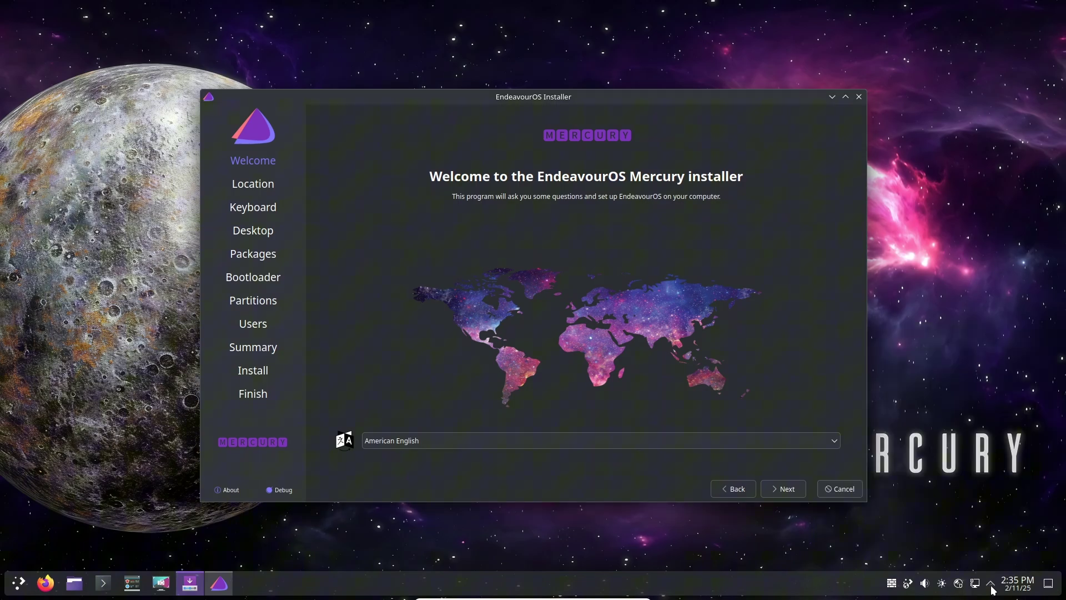
{"action": "left_click", "coordinate": [989, 584]}
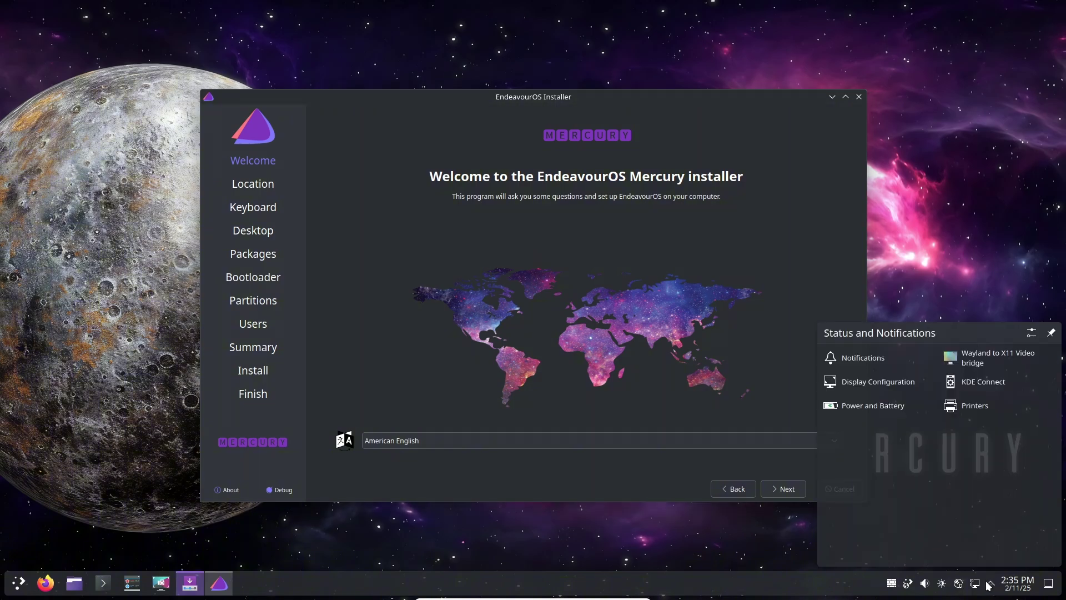
{"action": "left_click", "coordinate": [1019, 586]}
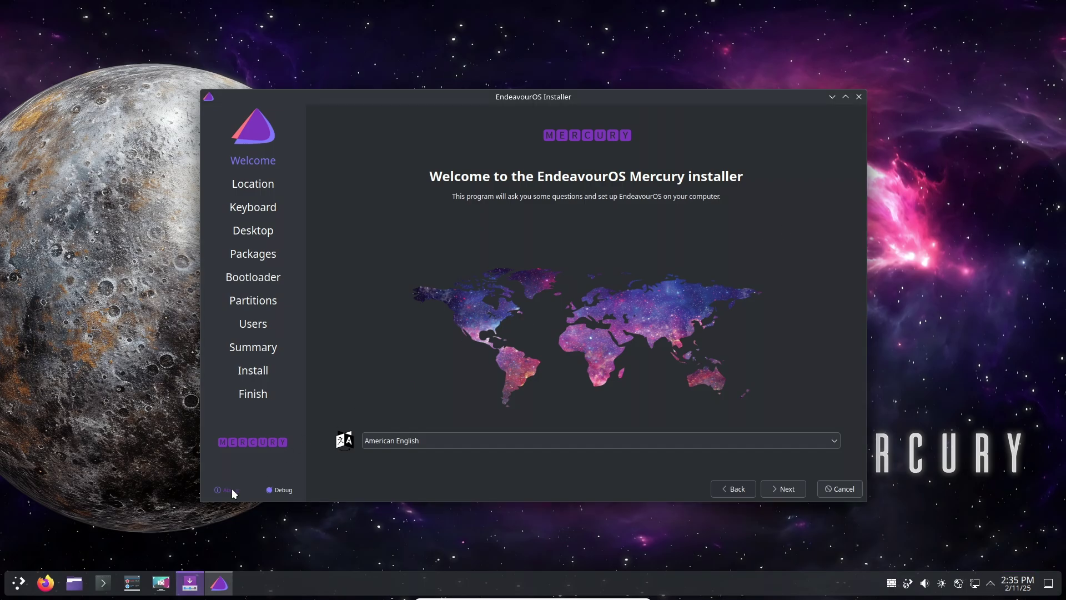
- View the installer's About box, then set the time zone to America/Los Angeles
{"action": "left_click", "coordinate": [232, 489]}
{"action": "left_click", "coordinate": [676, 334]}
{"action": "left_click", "coordinate": [786, 485]}
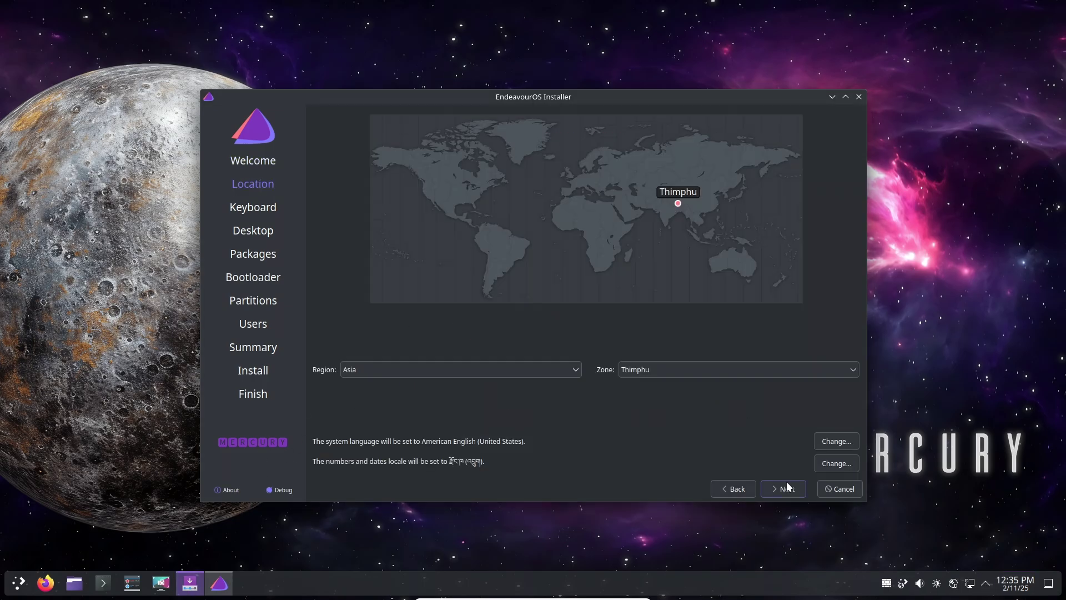
{"action": "left_click", "coordinate": [427, 207]}
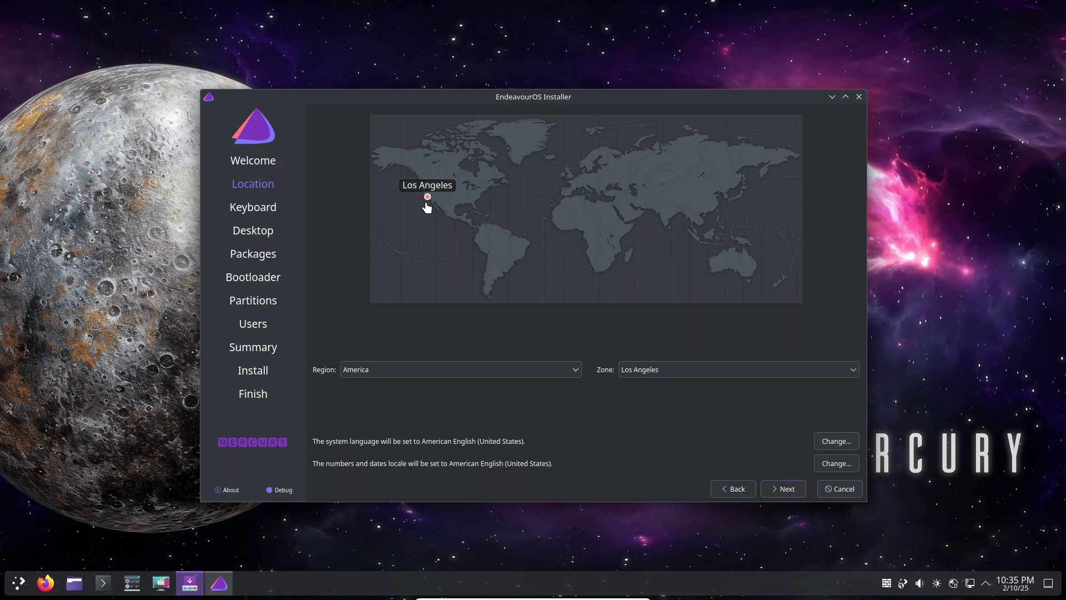
{"action": "left_click", "coordinate": [458, 370]}
{"action": "left_click", "coordinate": [658, 369]}
{"action": "left_click", "coordinate": [658, 370]}
{"action": "left_click", "coordinate": [583, 412]}
- Continue to the Keyboard page and bring up the keyboard model list
{"action": "left_click", "coordinate": [778, 491]}
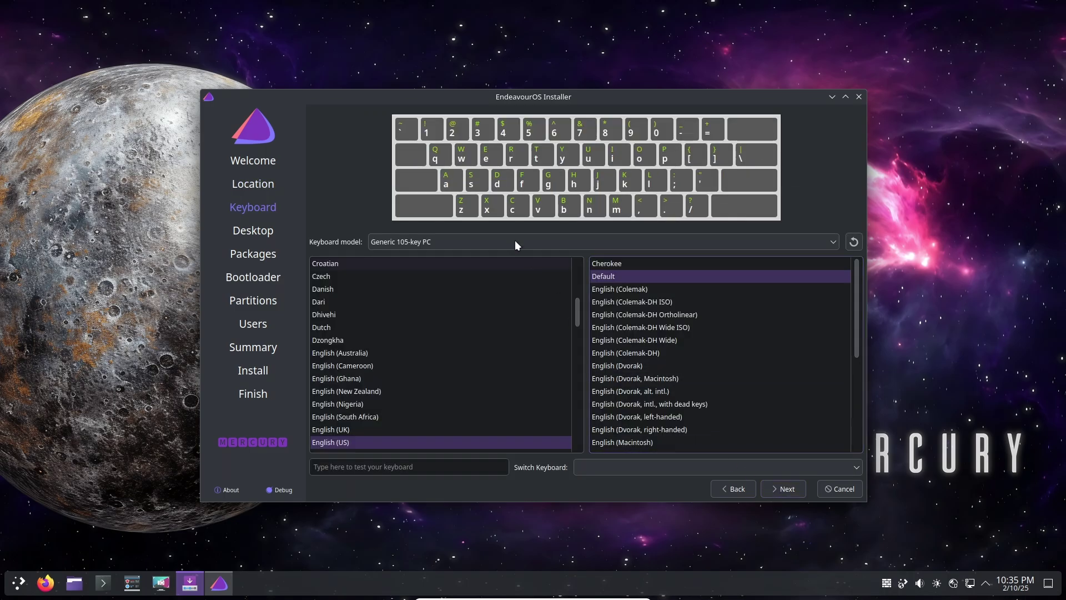
{"action": "left_click", "coordinate": [513, 242]}
{"action": "scroll", "coordinate": [512, 250], "scroll_direction": "up", "scroll_amount": 5}
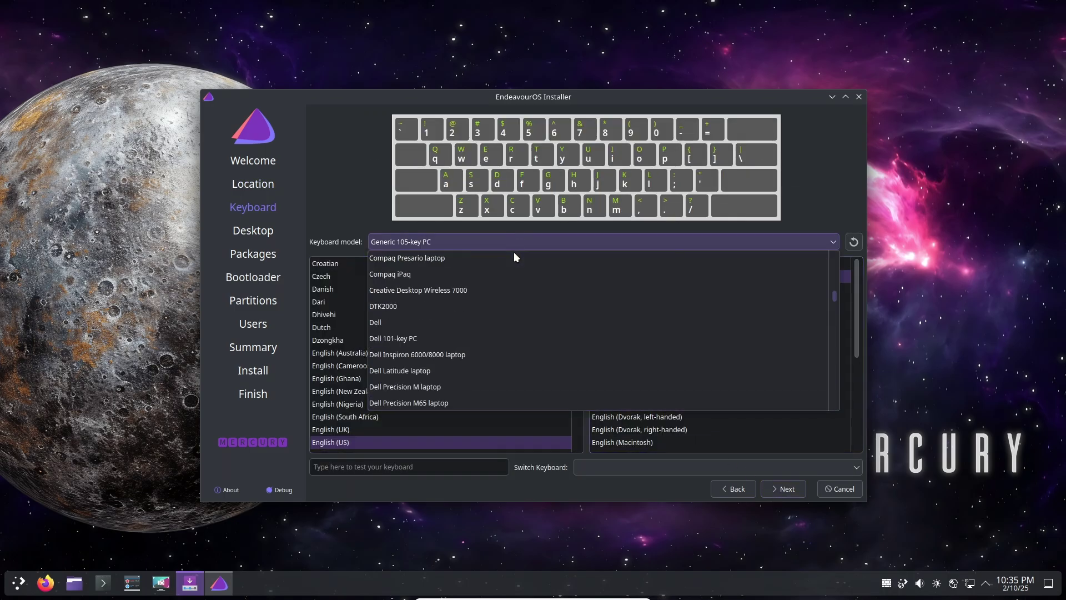
- Pick the Dell keyboard model, then preview each desktop from Plasma KDE down to i3-wm
{"action": "left_click", "coordinate": [431, 321]}
{"action": "left_click", "coordinate": [781, 488]}
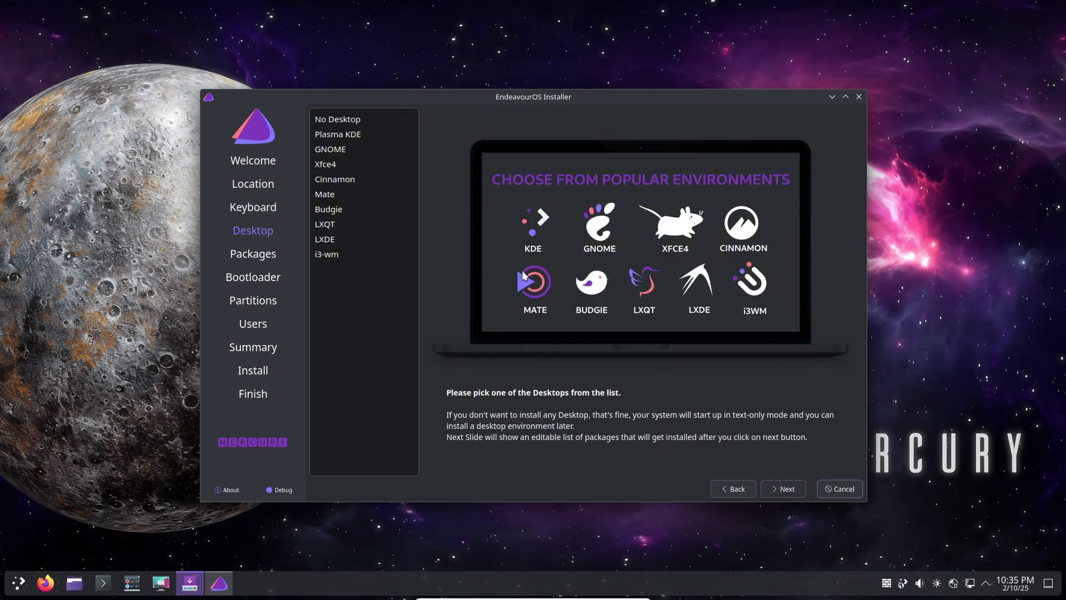
{"action": "left_click", "coordinate": [355, 119]}
{"action": "left_click", "coordinate": [356, 135]}
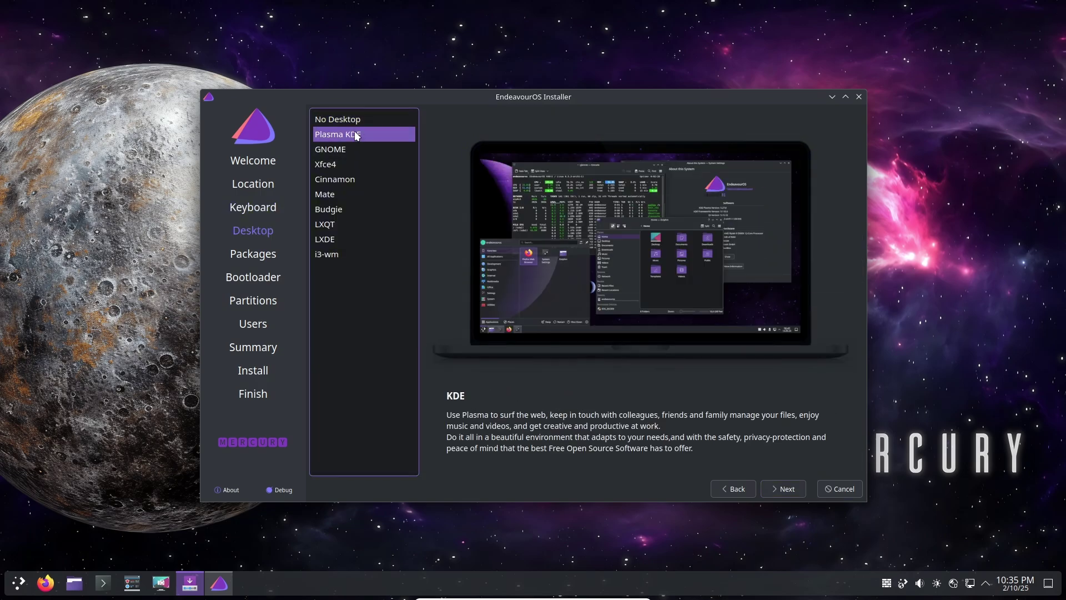
{"action": "left_click", "coordinate": [351, 146]}
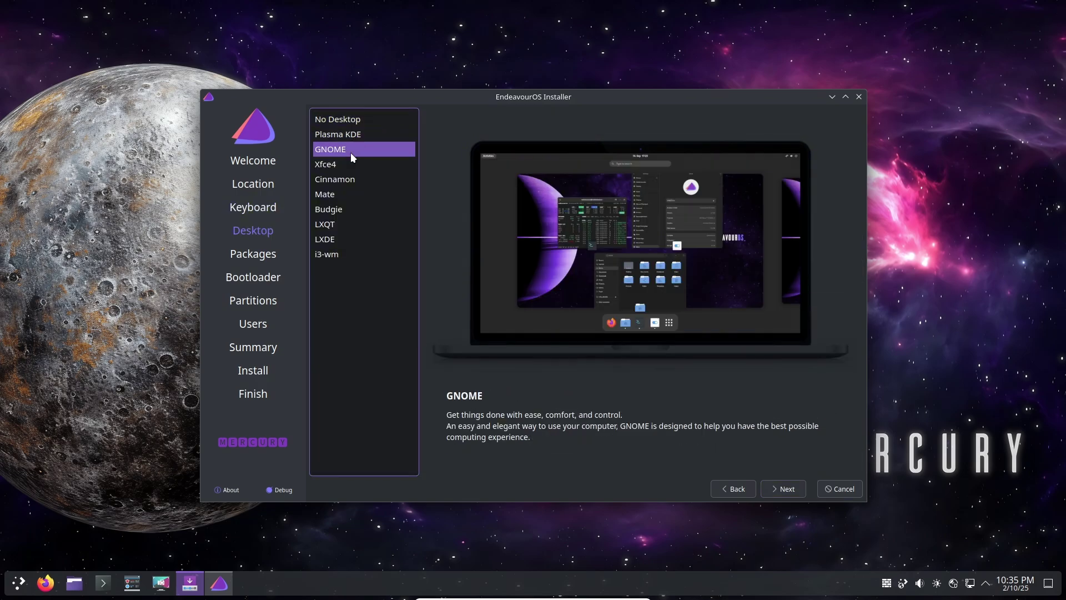
{"action": "left_click", "coordinate": [351, 163]}
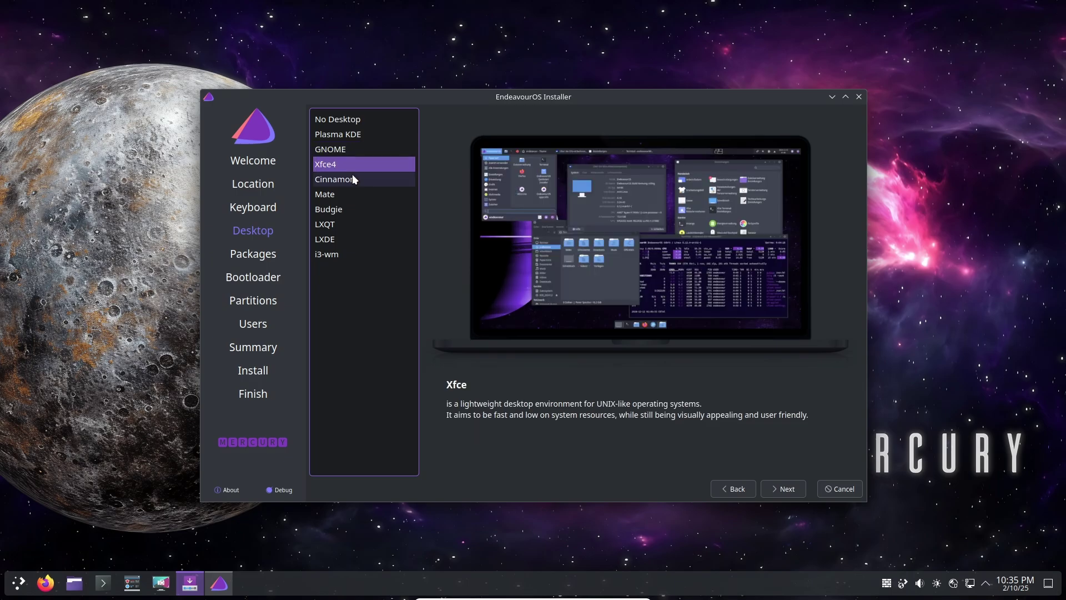
{"action": "left_click", "coordinate": [353, 179]}
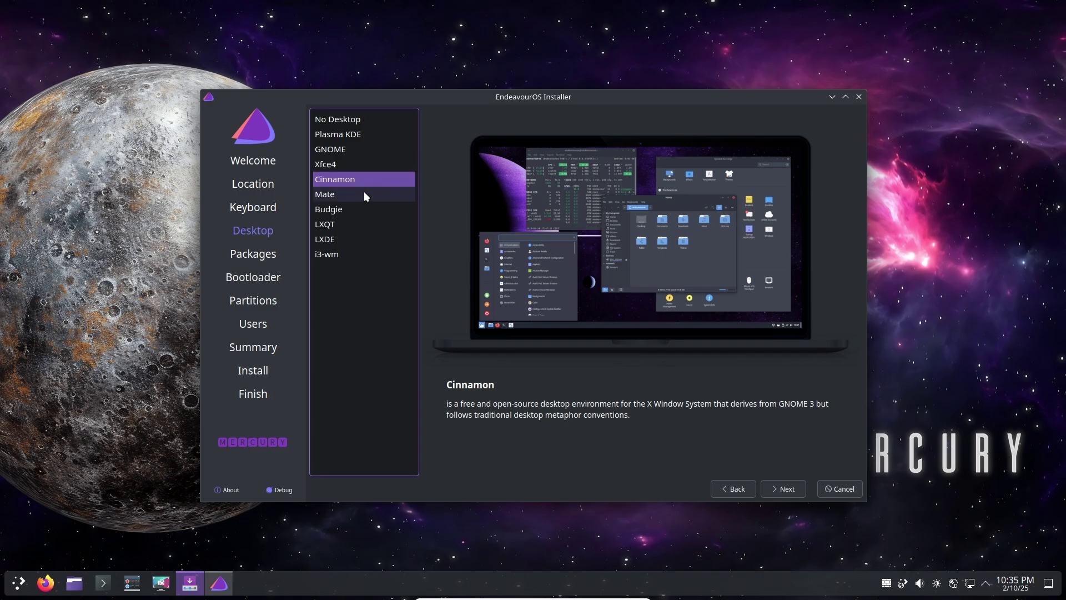
{"action": "left_click", "coordinate": [365, 193]}
{"action": "left_click", "coordinate": [368, 207]}
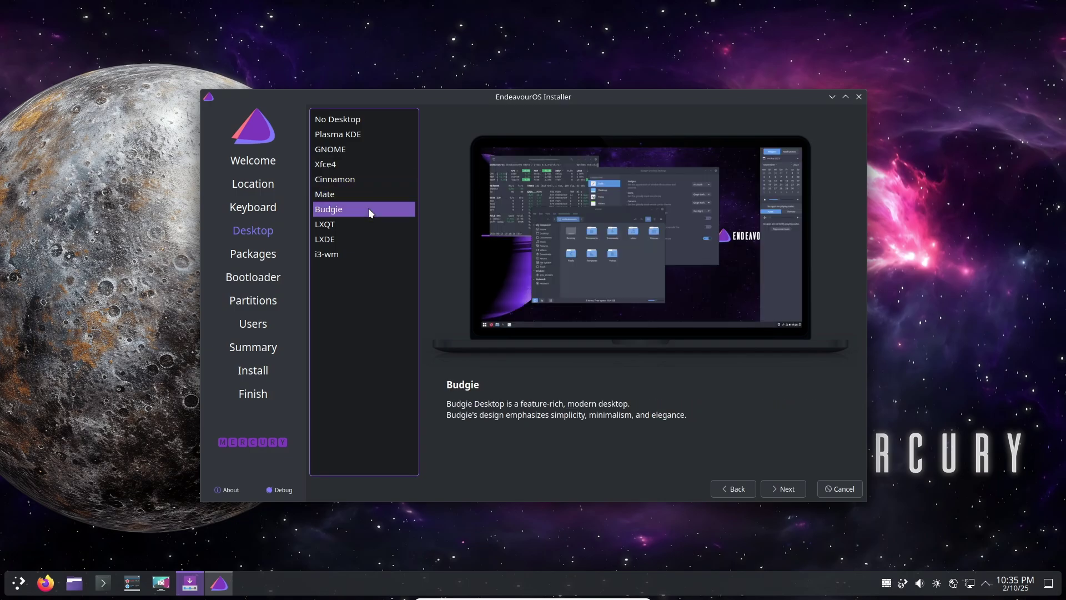
{"action": "left_click", "coordinate": [364, 225]}
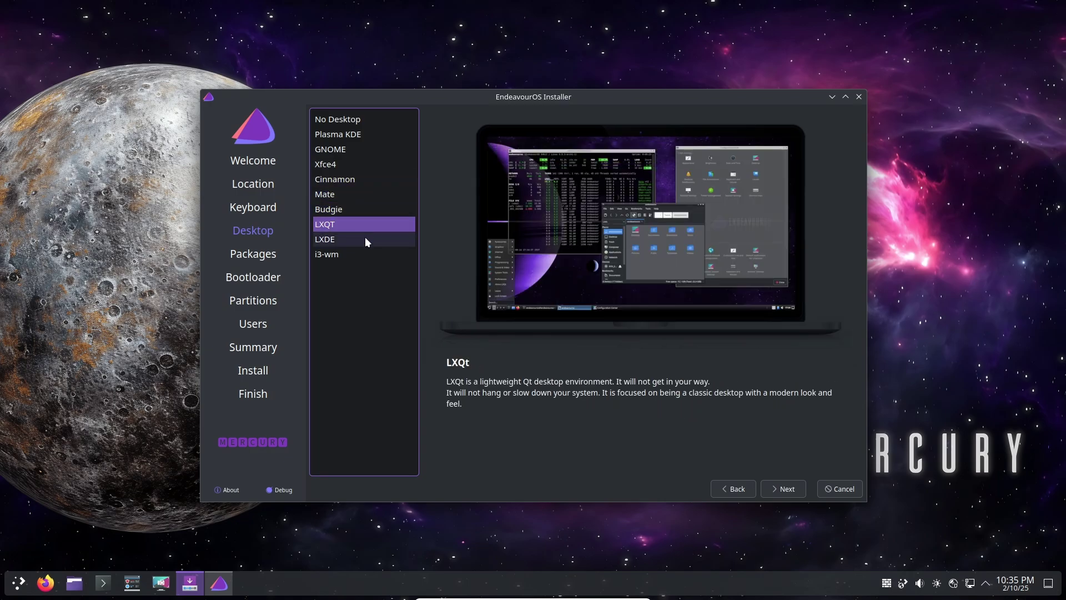
{"action": "left_click", "coordinate": [364, 238]}
{"action": "left_click", "coordinate": [364, 251]}
- Revisit LXDE, LXQT, Budgie, Cinnamon, Mate, GNOME and Plasma, then select Xfce4
{"action": "left_click", "coordinate": [360, 236]}
{"action": "left_click", "coordinate": [358, 225]}
{"action": "left_click", "coordinate": [357, 211]}
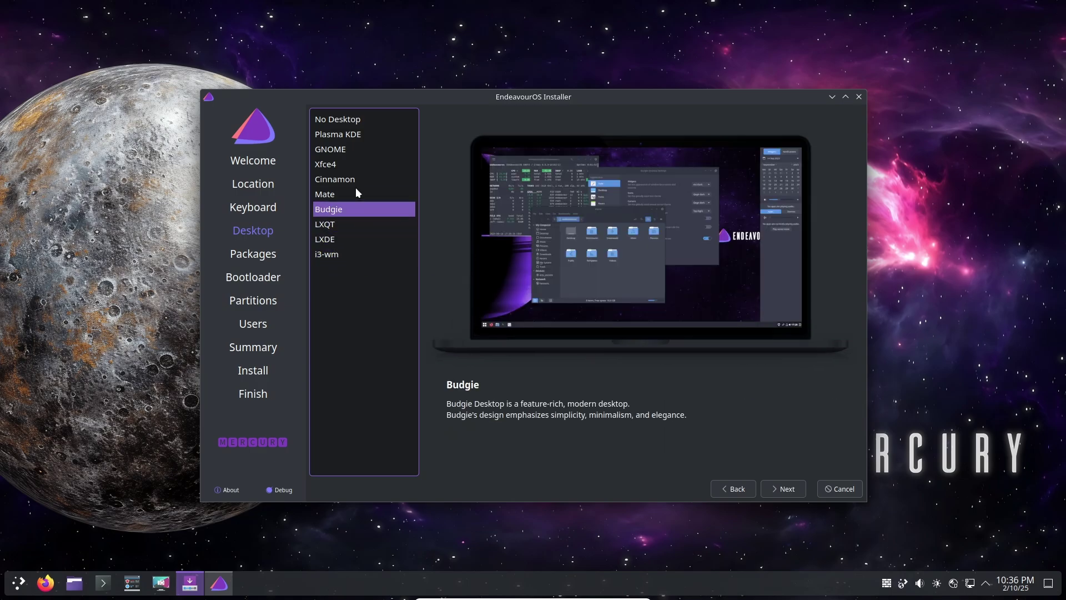
{"action": "left_click", "coordinate": [355, 181]}
{"action": "left_click", "coordinate": [352, 191]}
{"action": "left_click", "coordinate": [351, 178]}
{"action": "left_click", "coordinate": [351, 160]}
{"action": "left_click", "coordinate": [353, 149]}
{"action": "left_click", "coordinate": [355, 135]}
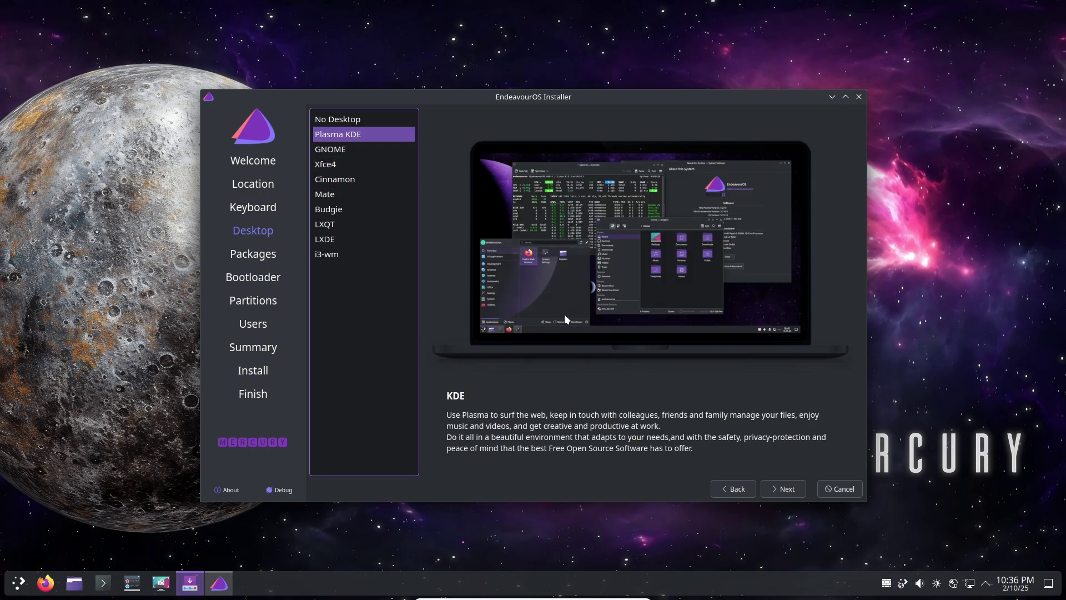
{"action": "left_click", "coordinate": [350, 165]}
- Expand the Desktop-Base, EndeavourOS apps, Recommended, Firefox and Spell Checker package groups
{"action": "left_click", "coordinate": [783, 488]}
{"action": "left_click", "coordinate": [322, 145]}
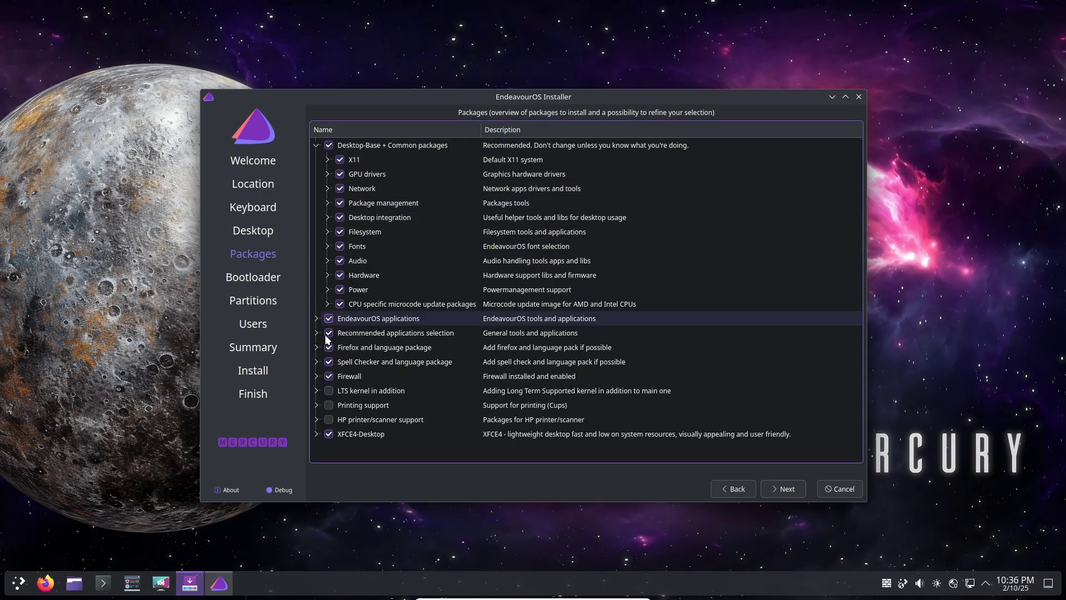
{"action": "left_click", "coordinate": [316, 318]}
{"action": "scroll", "coordinate": [454, 240], "scroll_direction": "down", "scroll_amount": 3}
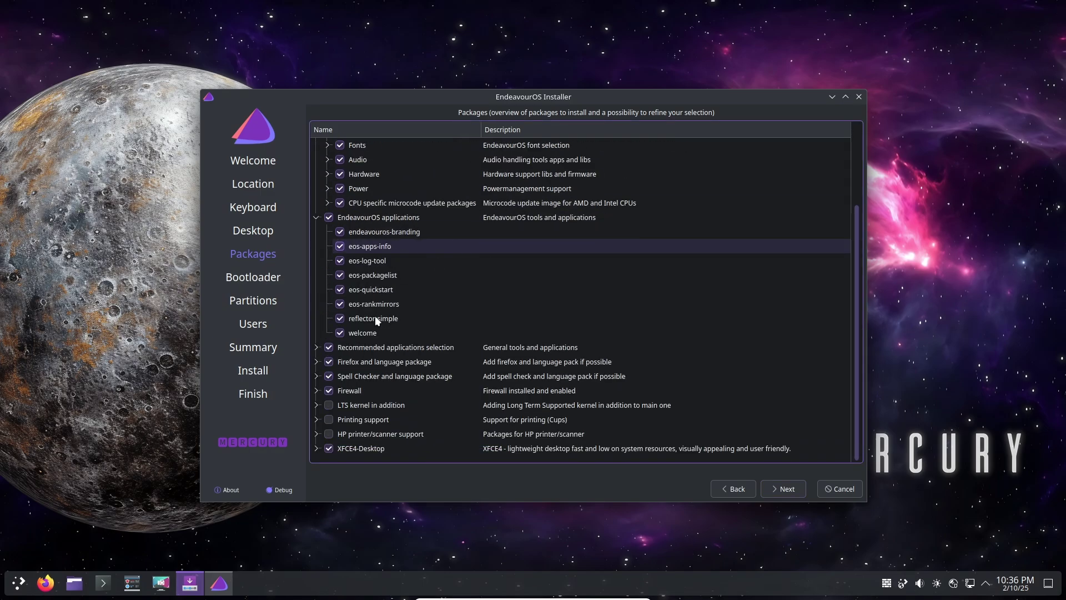
{"action": "left_click", "coordinate": [316, 345]}
{"action": "scroll", "coordinate": [445, 272], "scroll_direction": "down", "scroll_amount": 6}
{"action": "left_click", "coordinate": [316, 364]}
{"action": "scroll", "coordinate": [468, 297], "scroll_direction": "down", "scroll_amount": 1}
{"action": "left_click", "coordinate": [313, 377]}
{"action": "scroll", "coordinate": [499, 295], "scroll_direction": "down", "scroll_amount": 1}
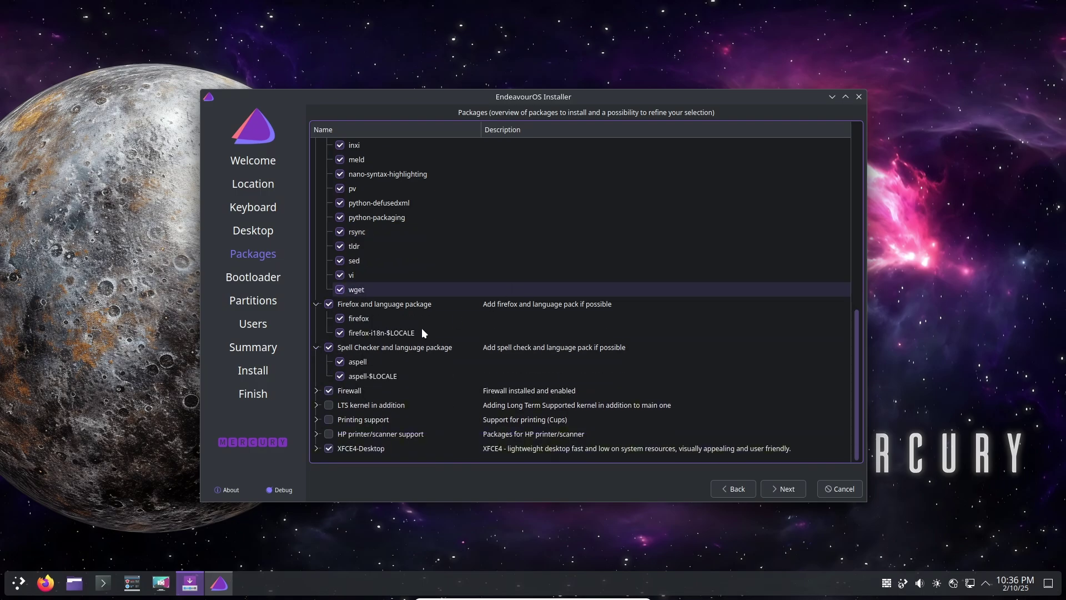
- Expand Firewall, LTS kernel, Printing, HP printer and XFCE4-Desktop groups, then reach Bootloader
{"action": "left_click", "coordinate": [318, 391]}
{"action": "scroll", "coordinate": [483, 326], "scroll_direction": "down", "scroll_amount": 1}
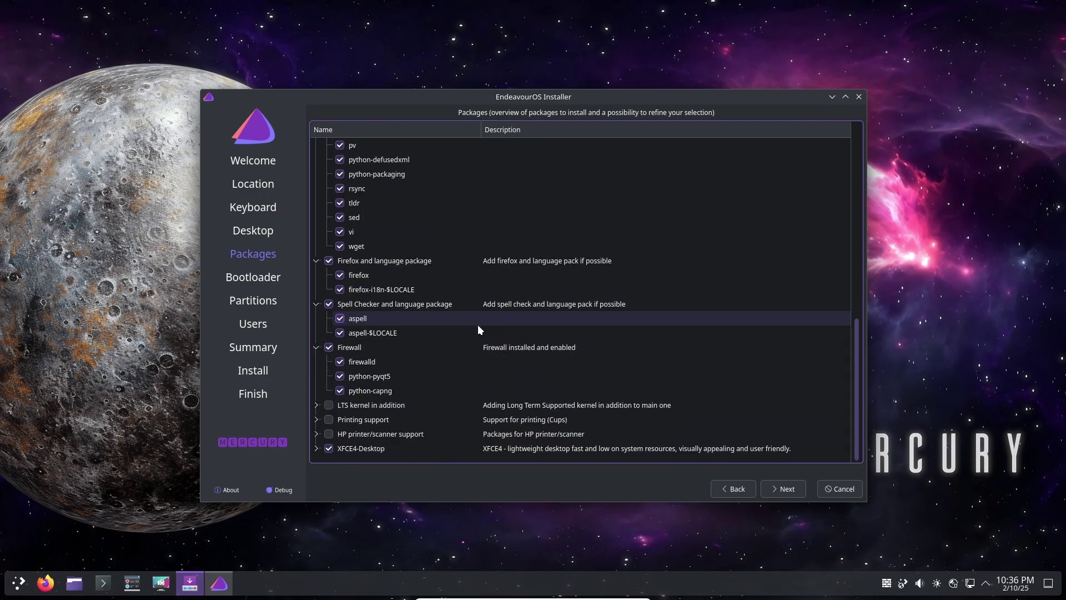
{"action": "left_click", "coordinate": [317, 405]}
{"action": "scroll", "coordinate": [318, 401], "scroll_direction": "down", "scroll_amount": 1}
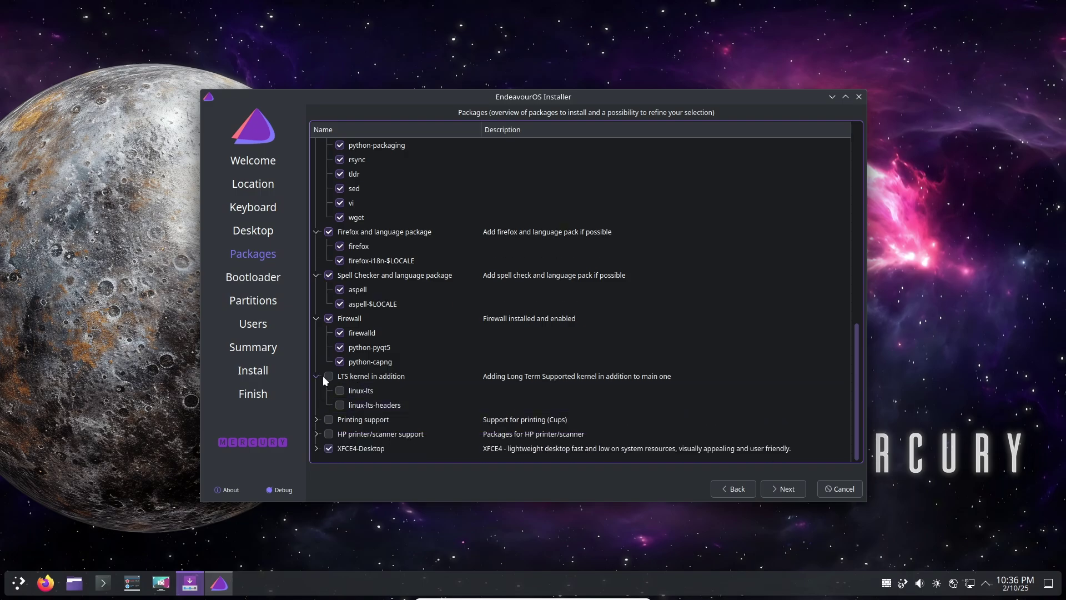
{"action": "left_click", "coordinate": [316, 419]}
{"action": "scroll", "coordinate": [395, 311], "scroll_direction": "down", "scroll_amount": 5}
{"action": "left_click", "coordinate": [317, 434]}
{"action": "scroll", "coordinate": [434, 305], "scroll_direction": "down", "scroll_amount": 3}
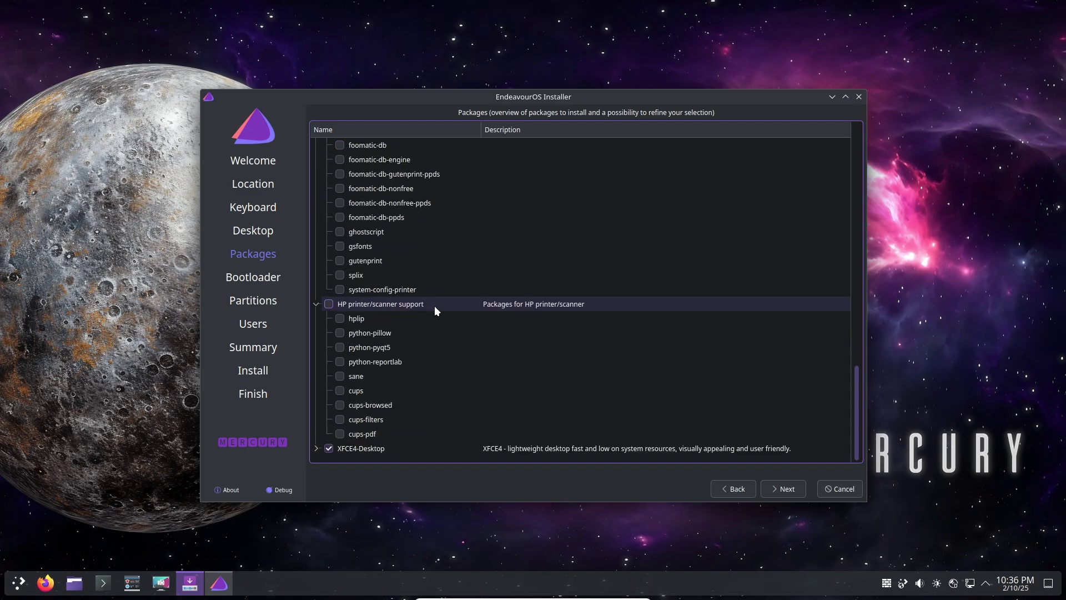
{"action": "left_click", "coordinate": [317, 448]}
{"action": "scroll", "coordinate": [555, 314], "scroll_direction": "down", "scroll_amount": 5}
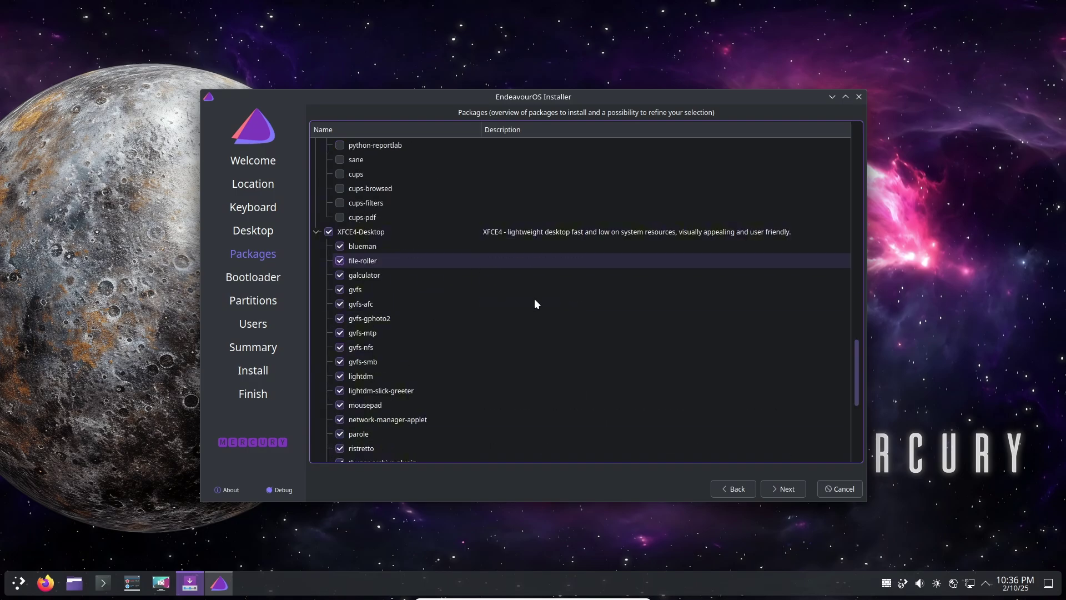
{"action": "scroll", "coordinate": [596, 324], "scroll_direction": "down", "scroll_amount": 4}
{"action": "scroll", "coordinate": [596, 324], "scroll_direction": "down", "scroll_amount": 3}
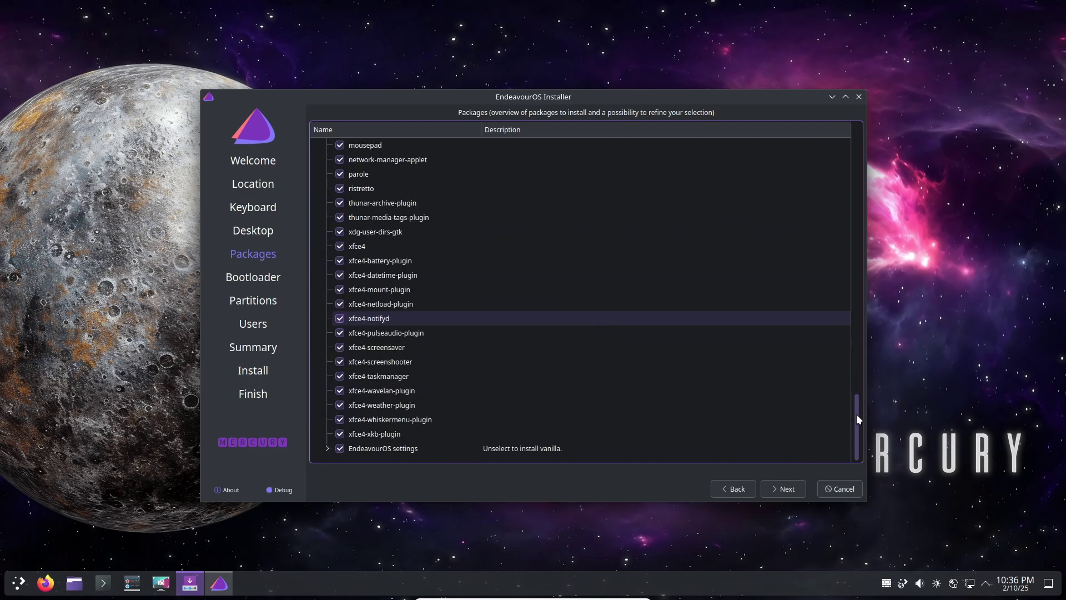
{"action": "left_click", "coordinate": [787, 487]}
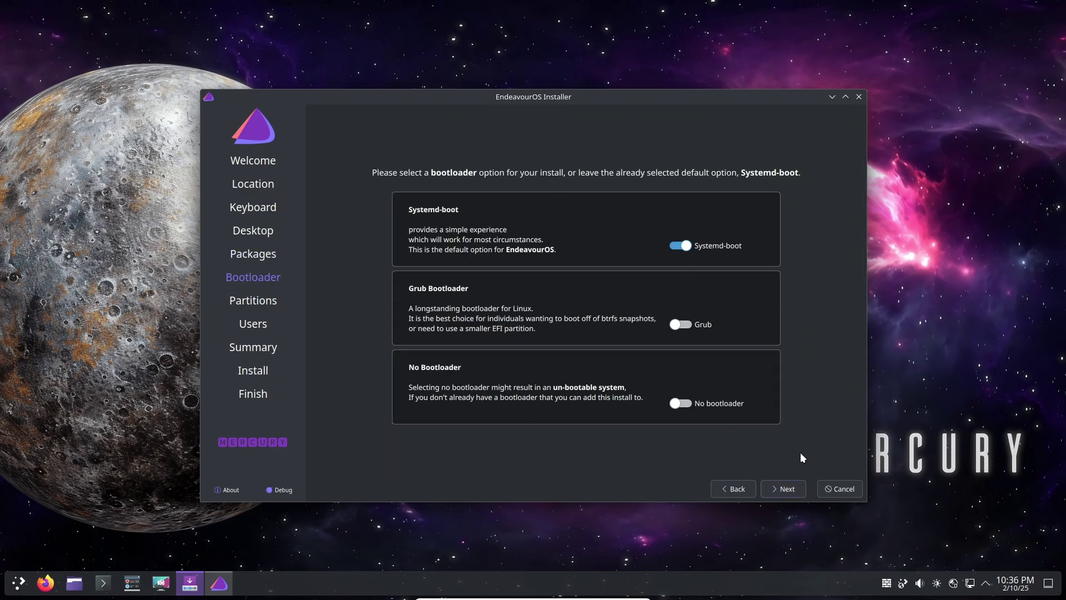
- Choose Erase disk, producing a 1 GiB FAT32 EFI and 73 GiB ext4 partition
{"action": "left_click", "coordinate": [793, 490]}
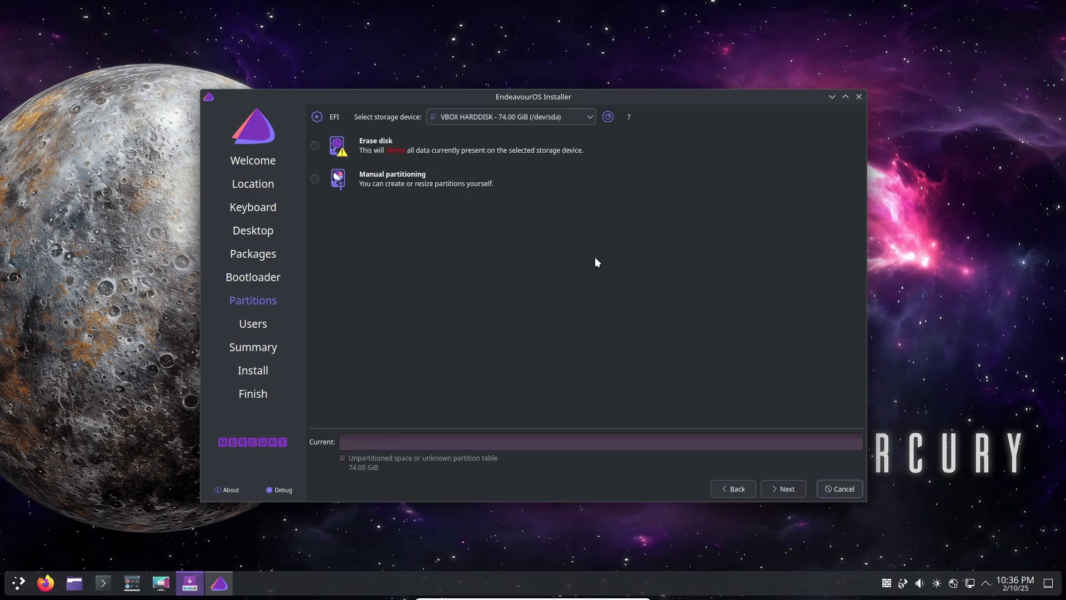
{"action": "left_click", "coordinate": [315, 144]}
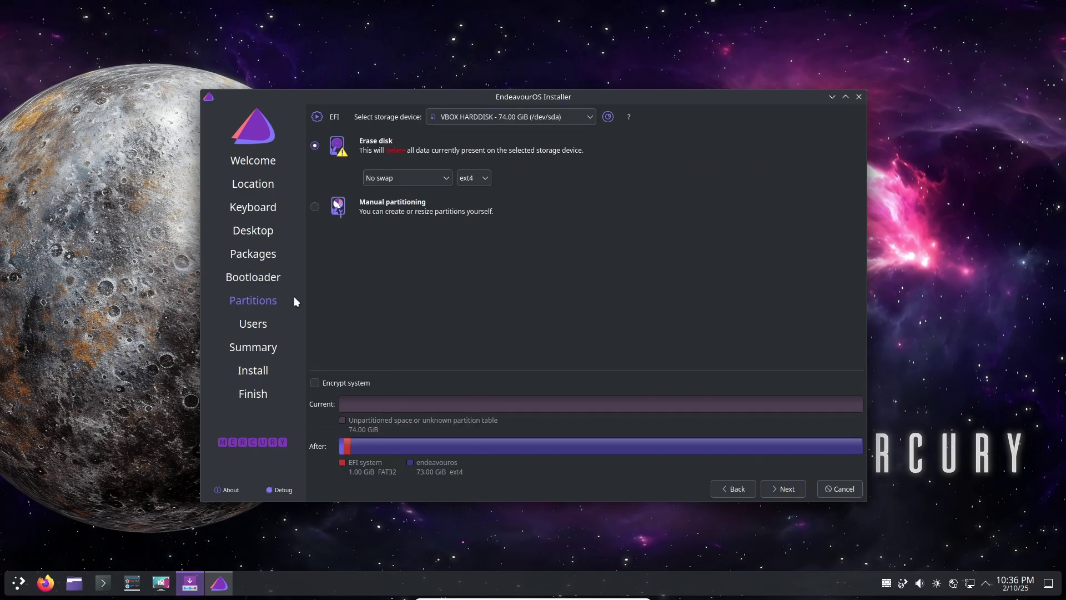
- Quit the running installer and switch Welcome to its Install tab
{"action": "left_click", "coordinate": [835, 485]}
{"action": "left_click", "coordinate": [570, 306]}
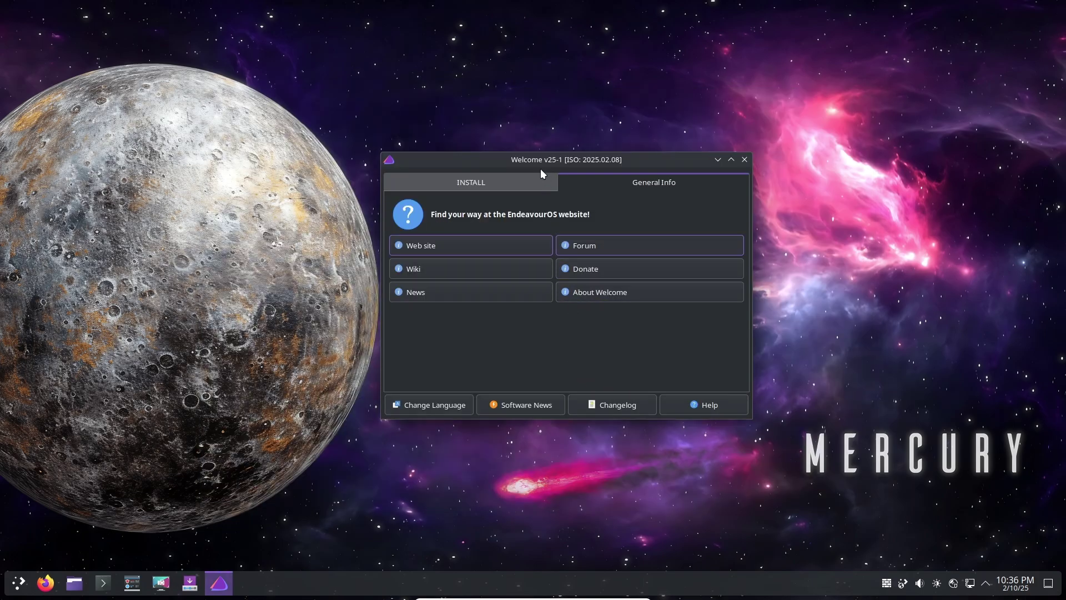
{"action": "left_click", "coordinate": [514, 179]}
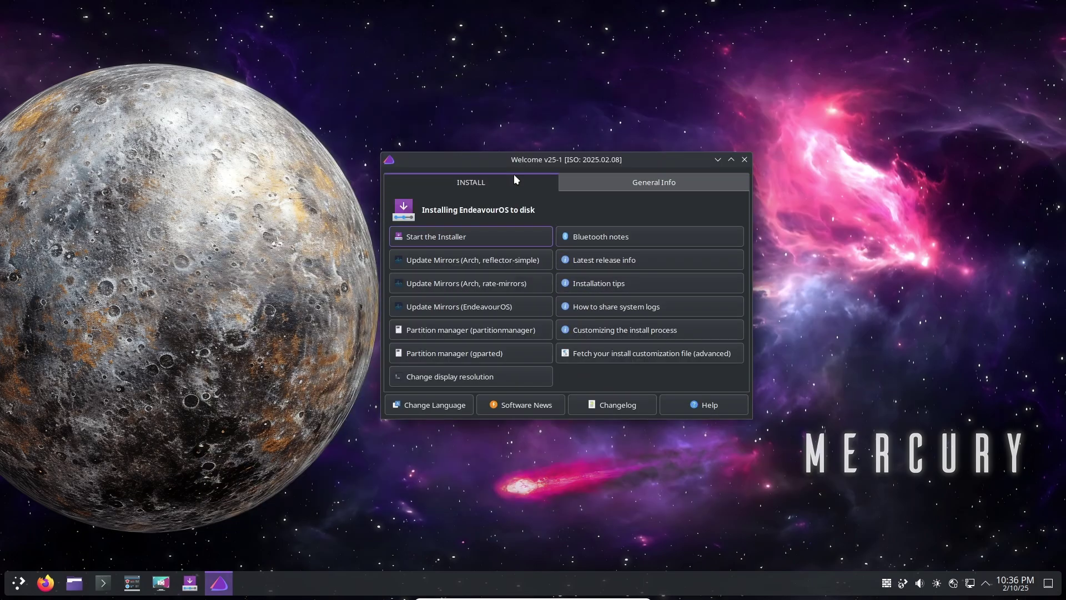
- Relaunch the installer with the offline KDE method and open its About link to the EndeavourOS News page
{"action": "left_click", "coordinate": [514, 234]}
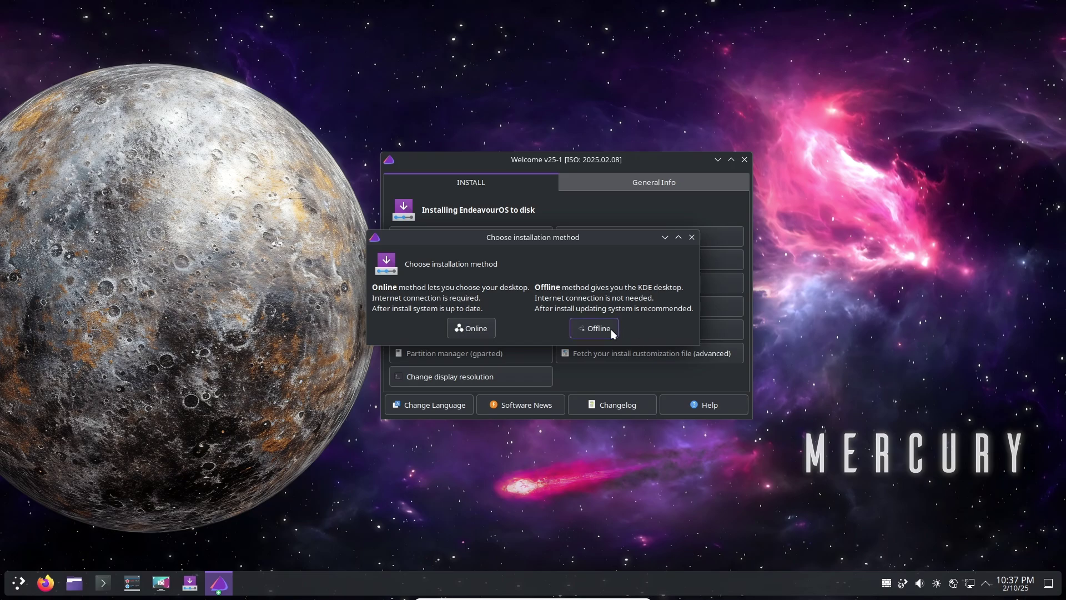
{"action": "left_click", "coordinate": [610, 329]}
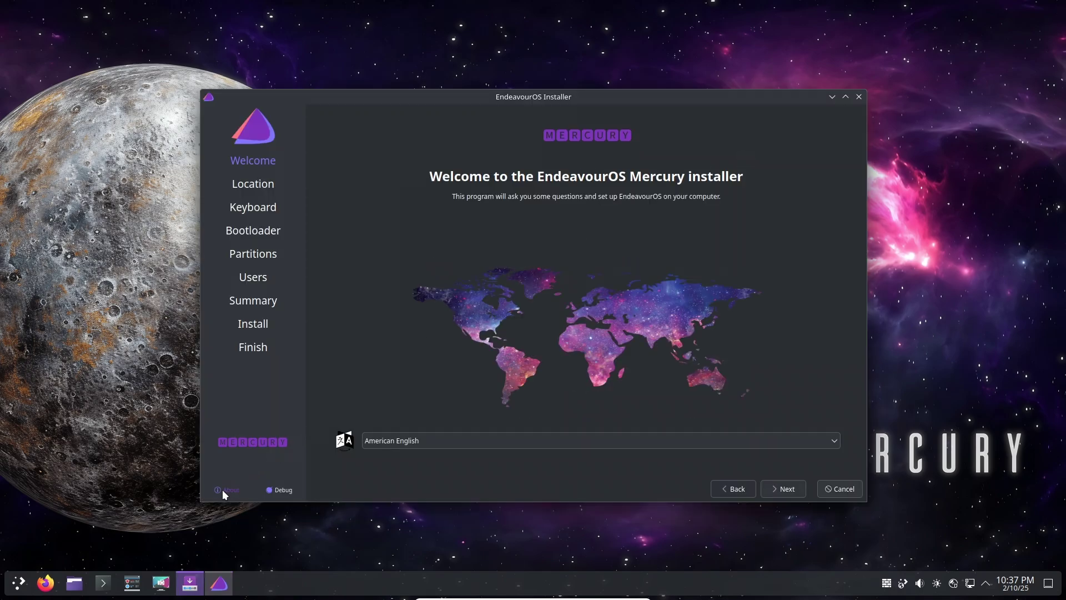
{"action": "left_click", "coordinate": [223, 491]}
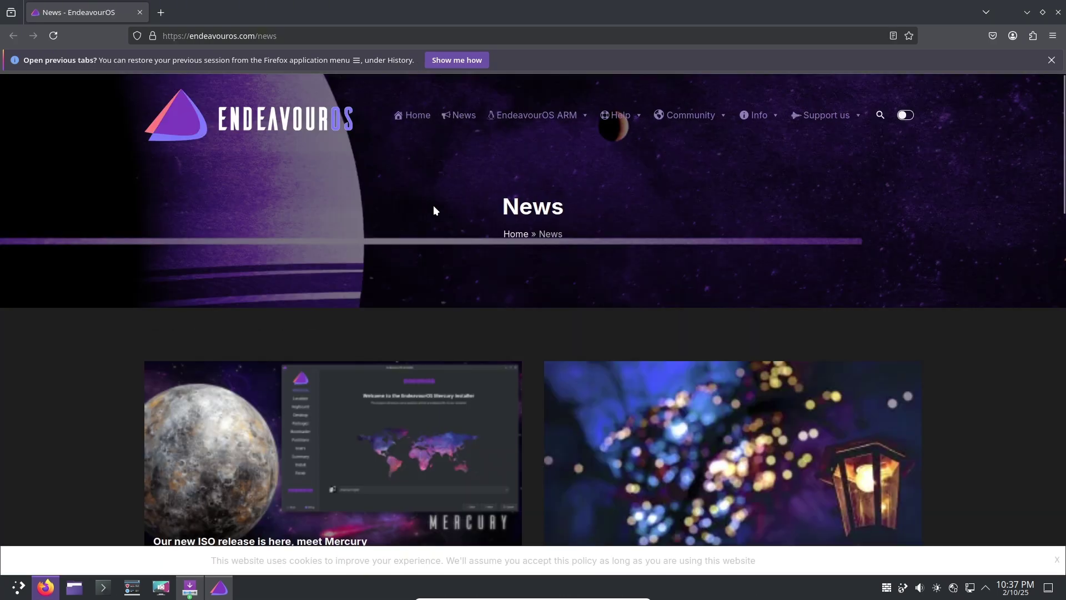
{"action": "scroll", "coordinate": [435, 210], "scroll_direction": "down", "scroll_amount": 3}
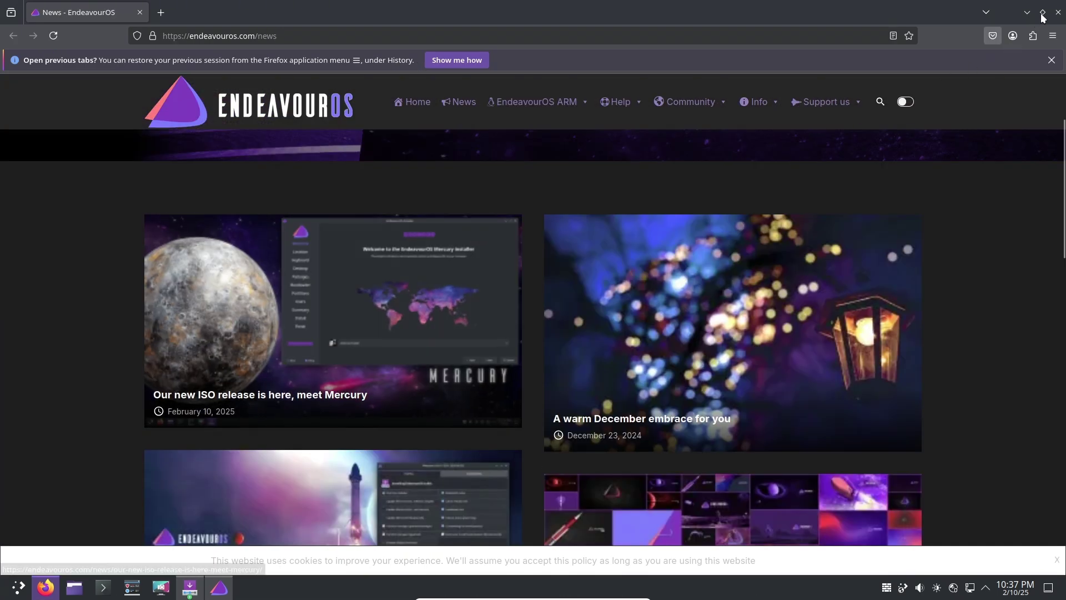
- Close Firefox and the About dialog, then advance the installer to the Keyboard page
{"action": "left_click", "coordinate": [1058, 13]}
{"action": "left_click", "coordinate": [661, 329]}
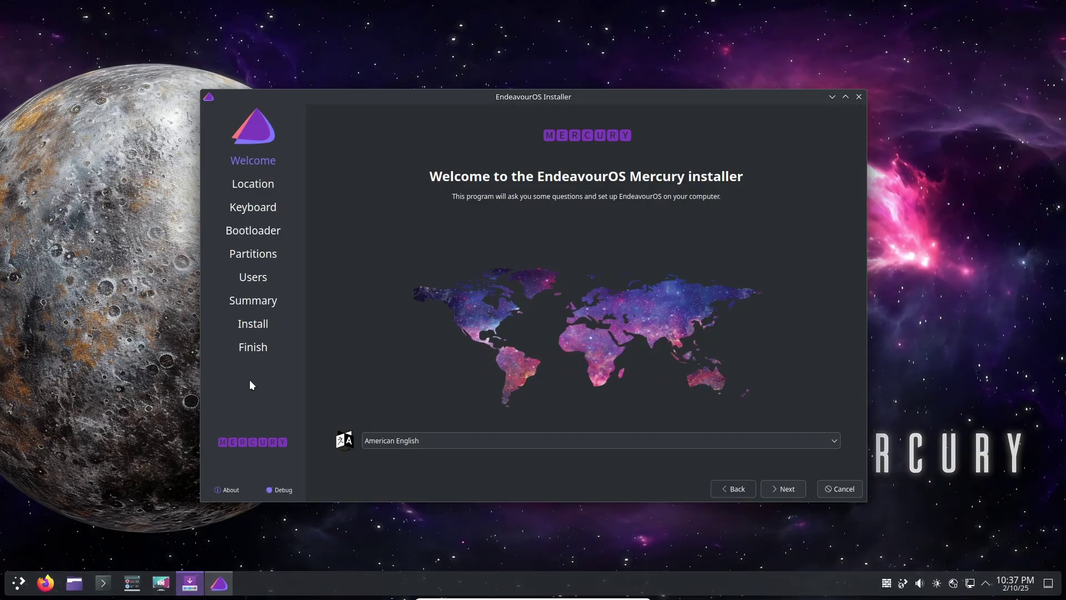
{"action": "left_click", "coordinate": [800, 486]}
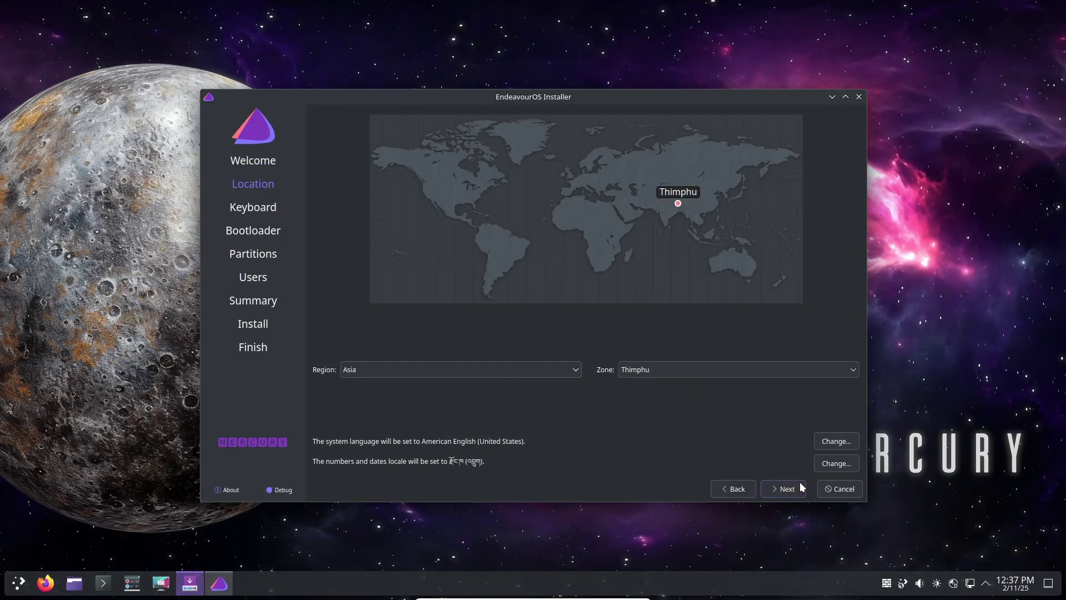
{"action": "left_click", "coordinate": [800, 487]}
- Continue through Bootloader to Partitions, then cancel and confirm quitting the installer
{"action": "left_click", "coordinate": [800, 487]}
{"action": "left_click", "coordinate": [800, 487]}
{"action": "left_click", "coordinate": [853, 494]}
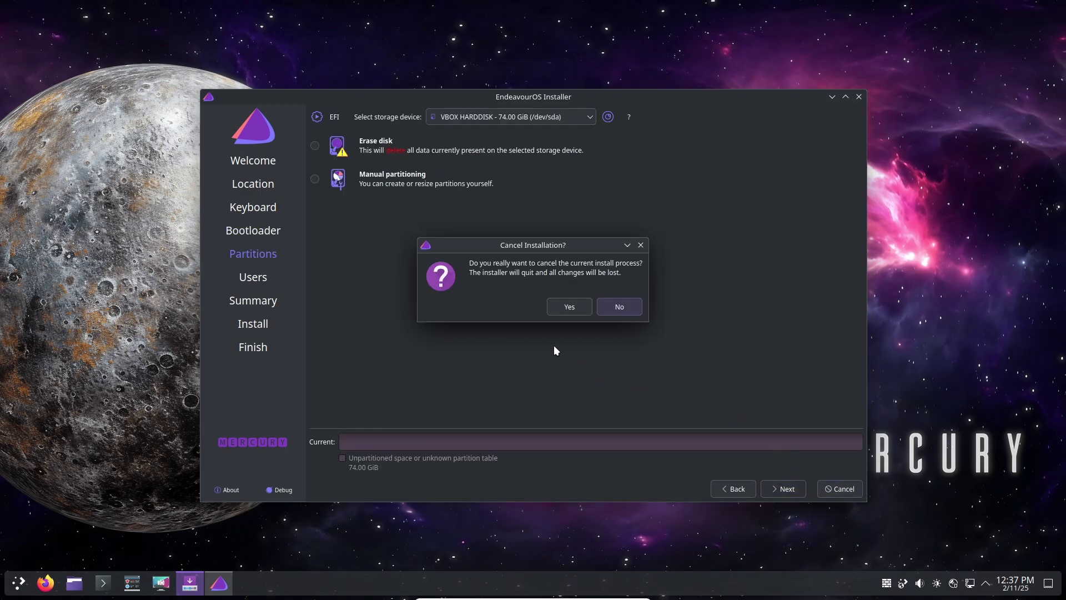
{"action": "left_click", "coordinate": [569, 306]}
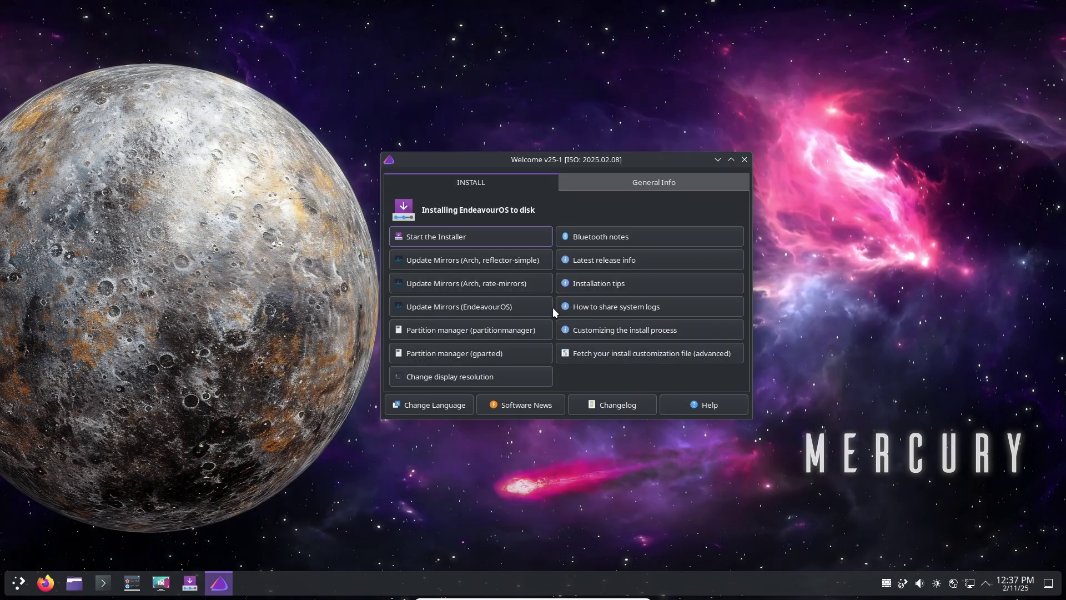
- Close Welcome, open Desktop and Wallpaper settings, view its About page, and cancel without changes
{"action": "left_click", "coordinate": [745, 161]}
{"action": "right_click", "coordinate": [435, 139]}
{"action": "left_click", "coordinate": [476, 141]}
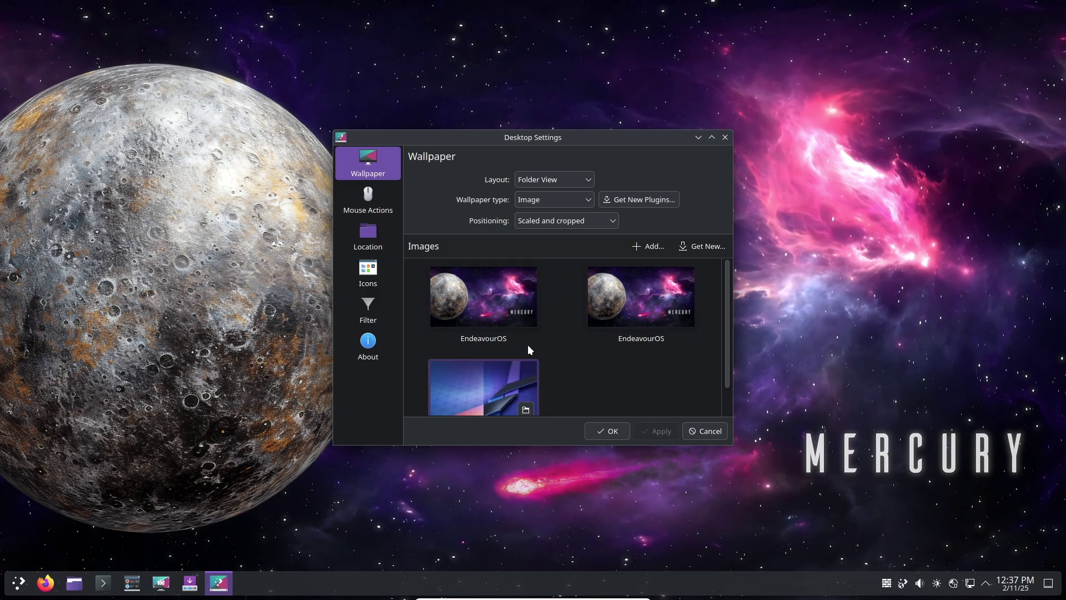
{"action": "left_click", "coordinate": [375, 361]}
{"action": "left_click", "coordinate": [701, 429]}
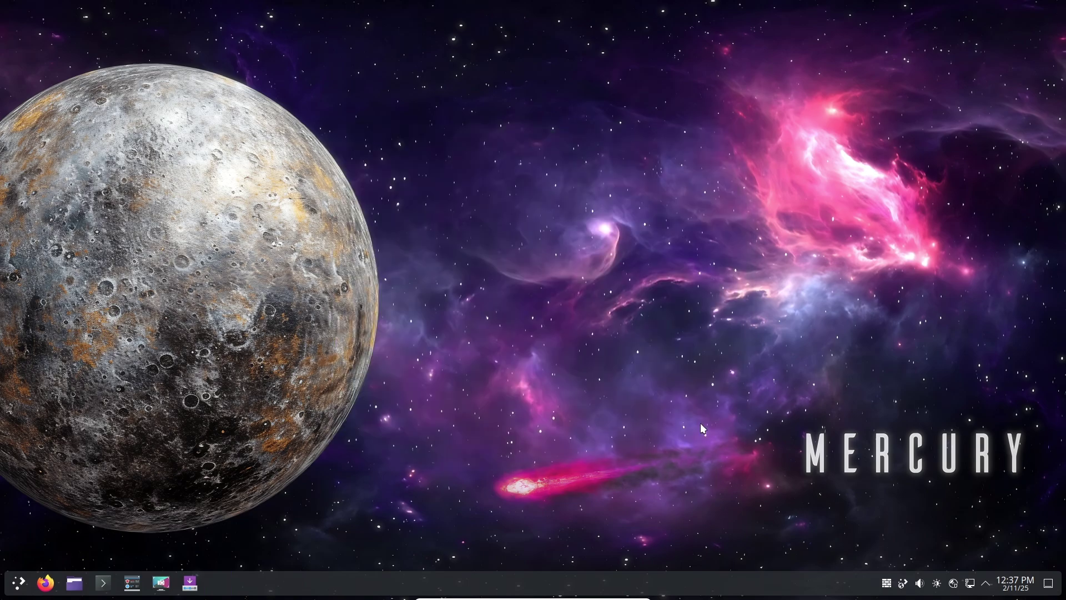
- Scroll the launcher's All Applications list down to System Monitor and start it
{"action": "left_click", "coordinate": [15, 588]}
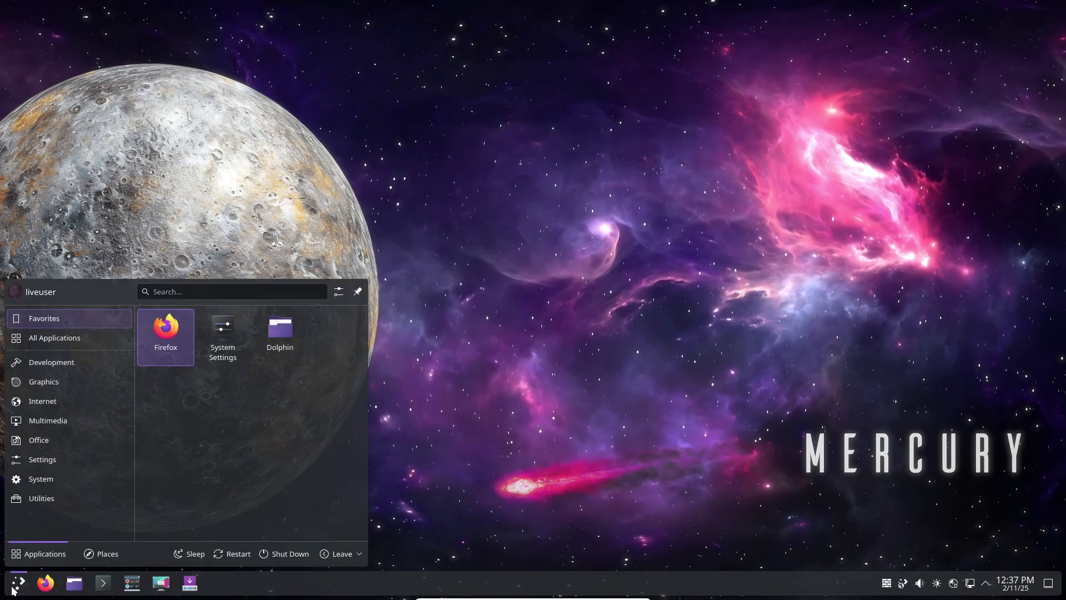
{"action": "mouse_move", "coordinate": [64, 338]}
{"action": "scroll", "coordinate": [238, 383], "scroll_direction": "down", "scroll_amount": 10}
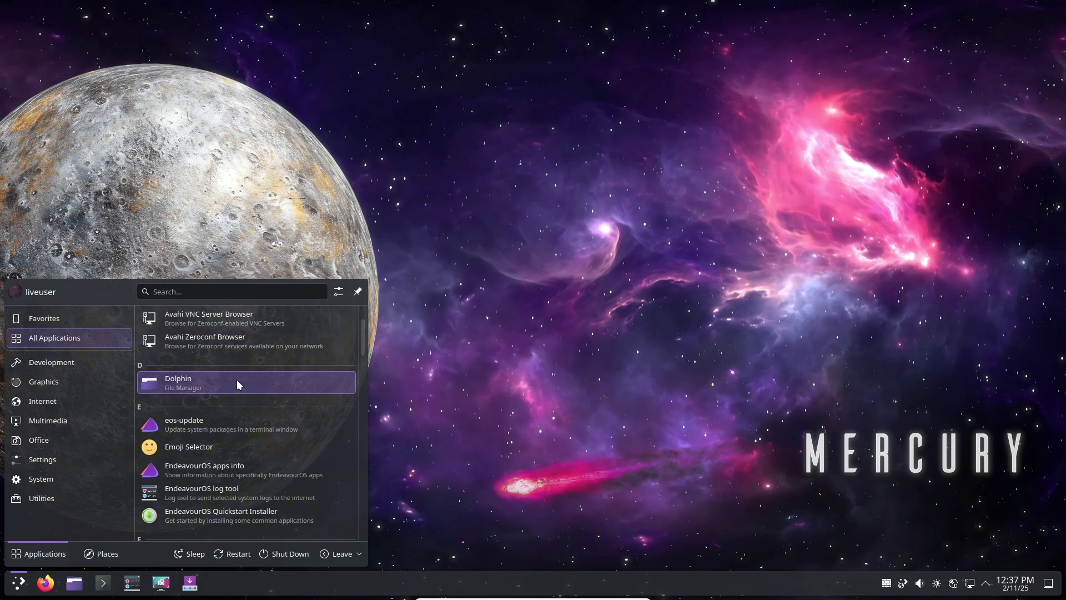
{"action": "scroll", "coordinate": [236, 378], "scroll_direction": "down", "scroll_amount": 10}
{"action": "scroll", "coordinate": [237, 379], "scroll_direction": "down", "scroll_amount": 5}
{"action": "left_click", "coordinate": [231, 424]}
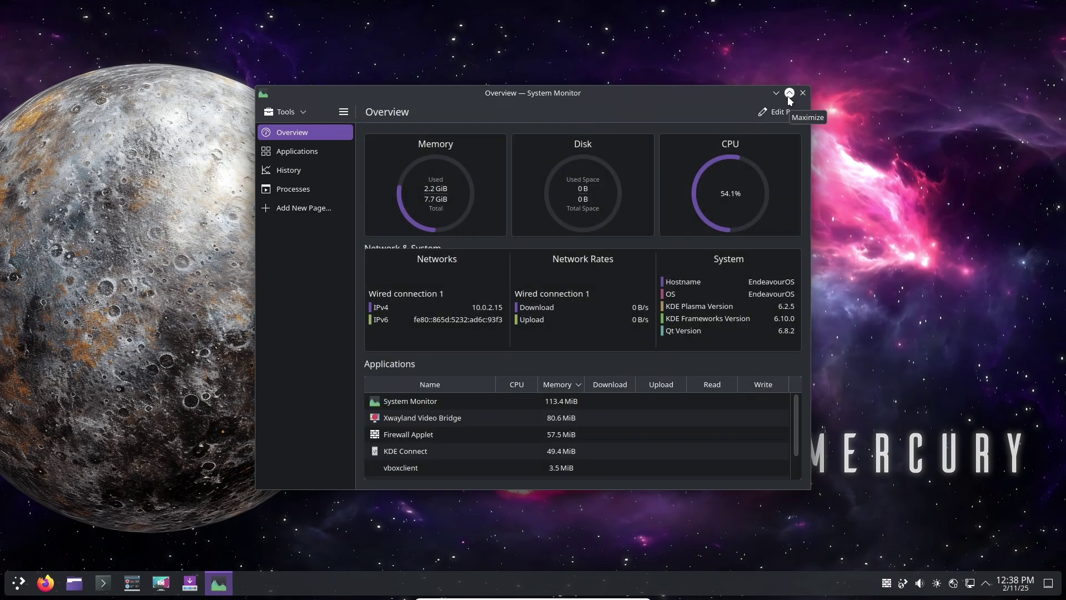
- Maximize System Monitor, browse Applications, History and the Processes tree view, then return to Overview
{"action": "left_click", "coordinate": [789, 93]}
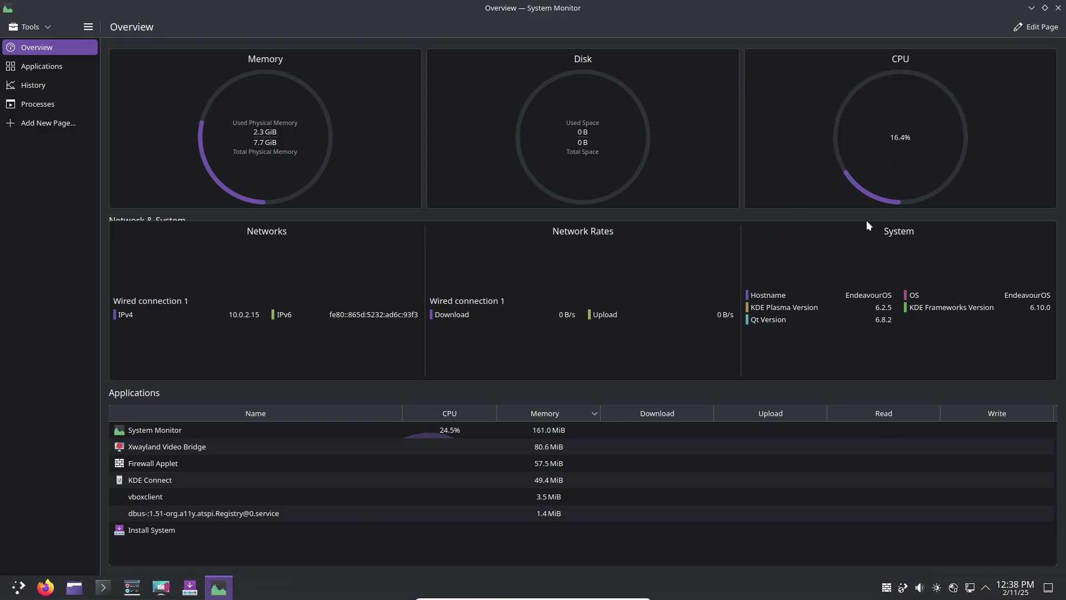
{"action": "left_click", "coordinate": [76, 69]}
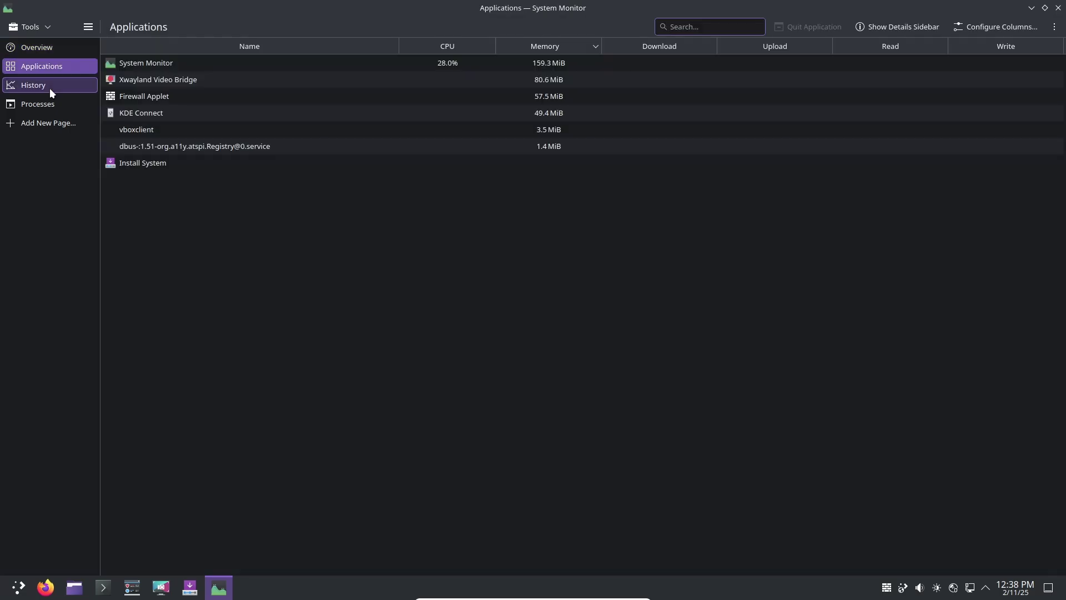
{"action": "left_click", "coordinate": [50, 93]}
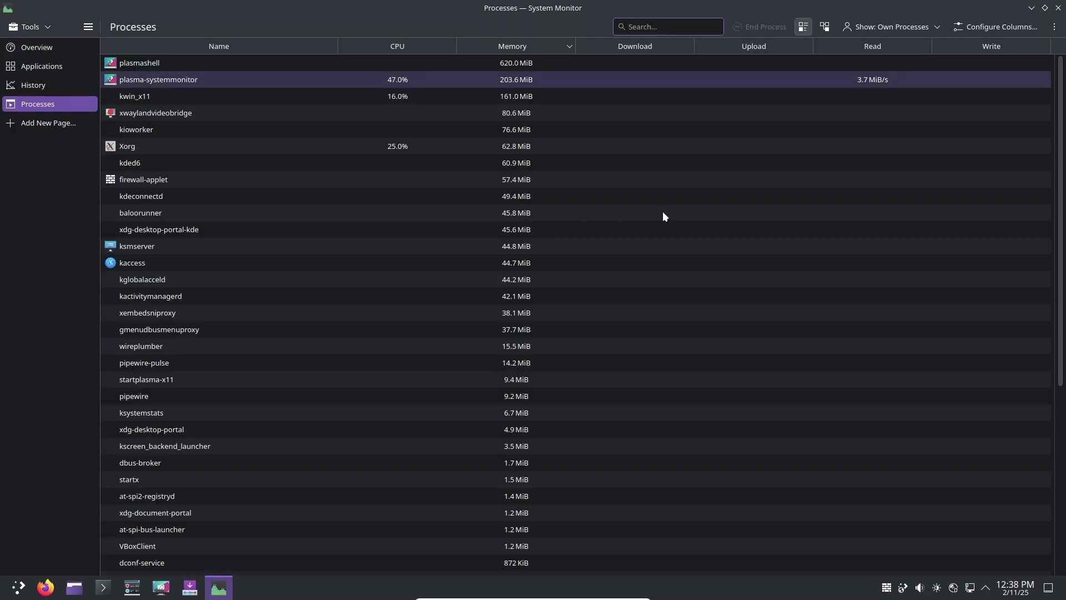
{"action": "left_click", "coordinate": [818, 26]}
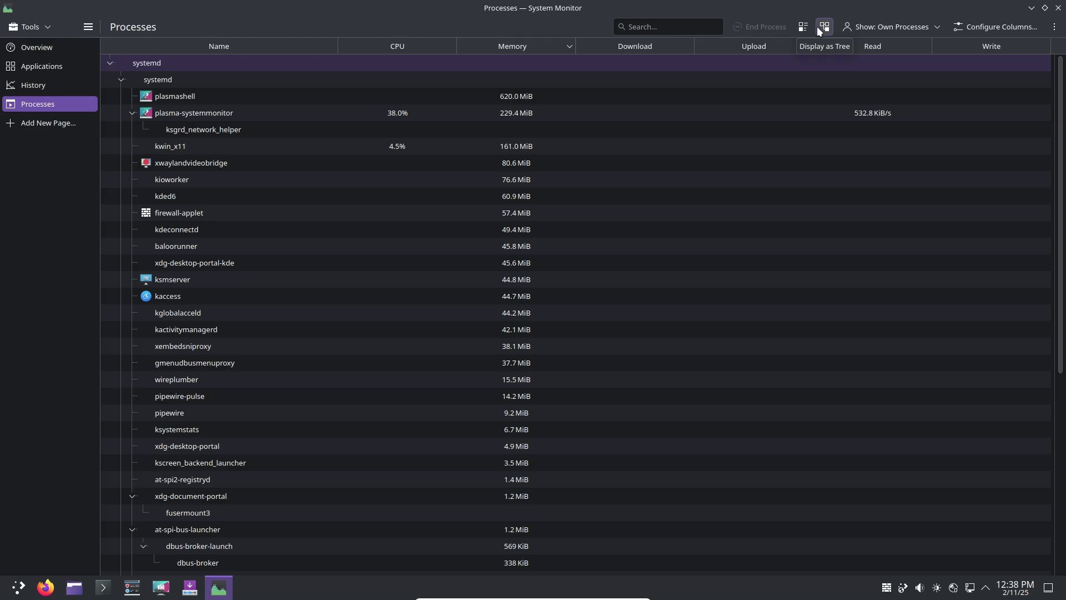
{"action": "scroll", "coordinate": [818, 185], "scroll_direction": "down", "scroll_amount": 6}
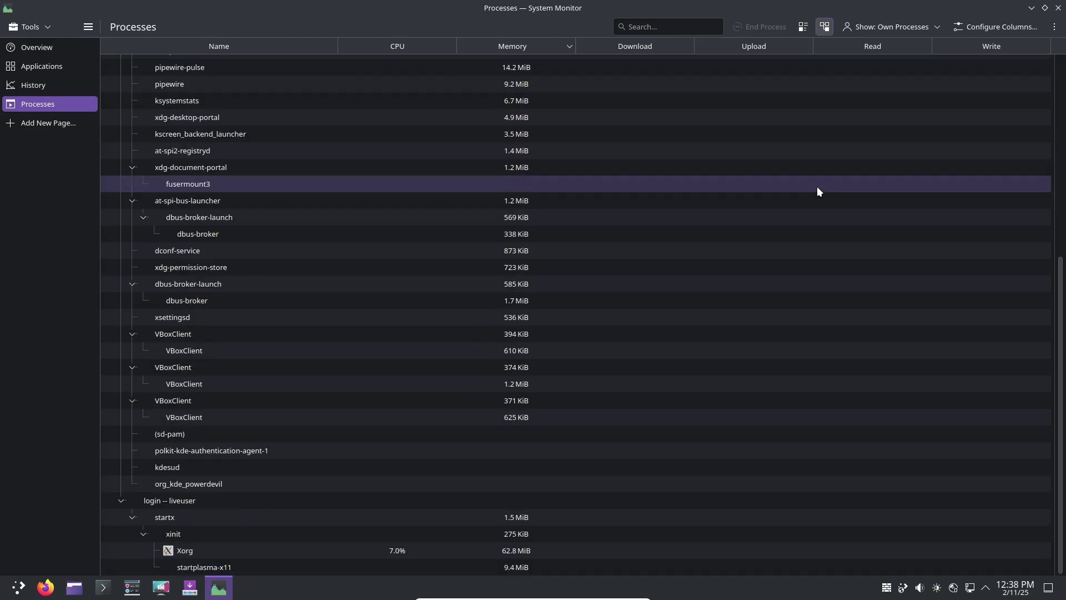
{"action": "left_click", "coordinate": [35, 48]}
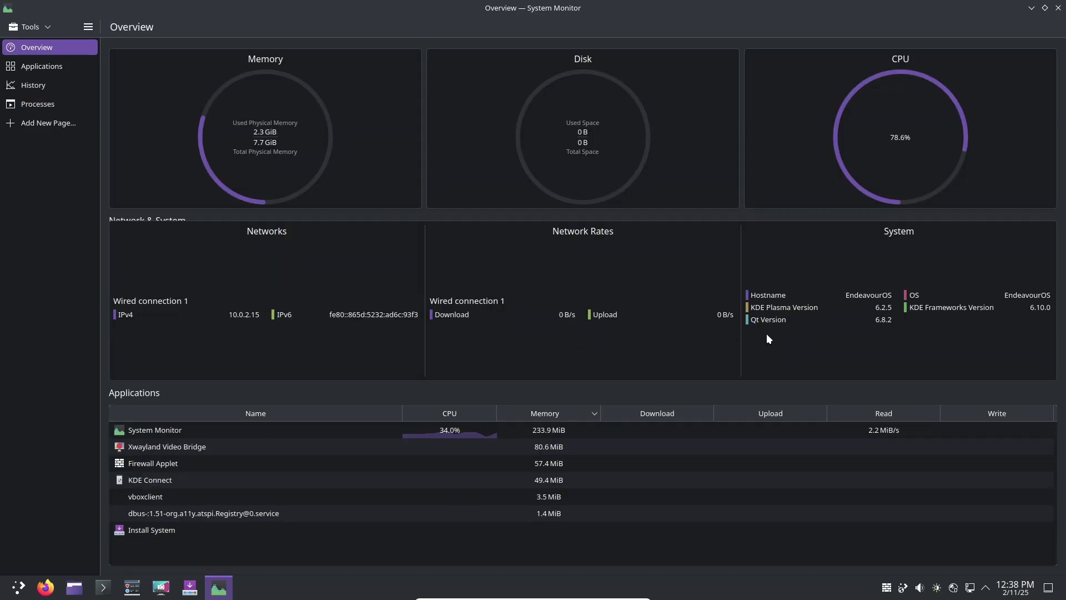
- Close System Monitor and open the application launcher on its Favorites list
{"action": "left_click", "coordinate": [1057, 8]}
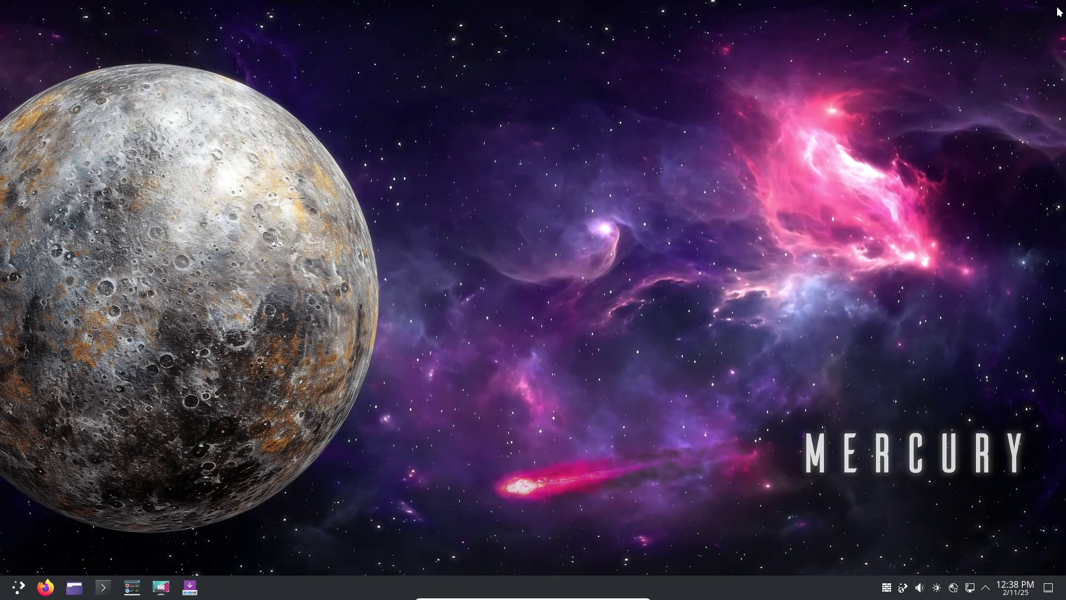
{"action": "left_click", "coordinate": [20, 582]}
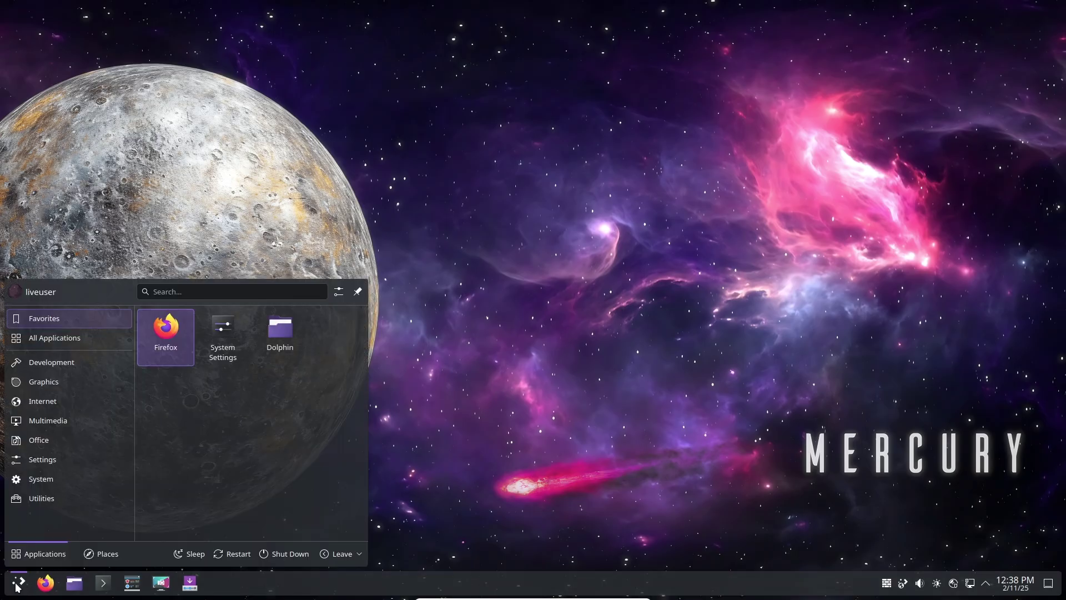